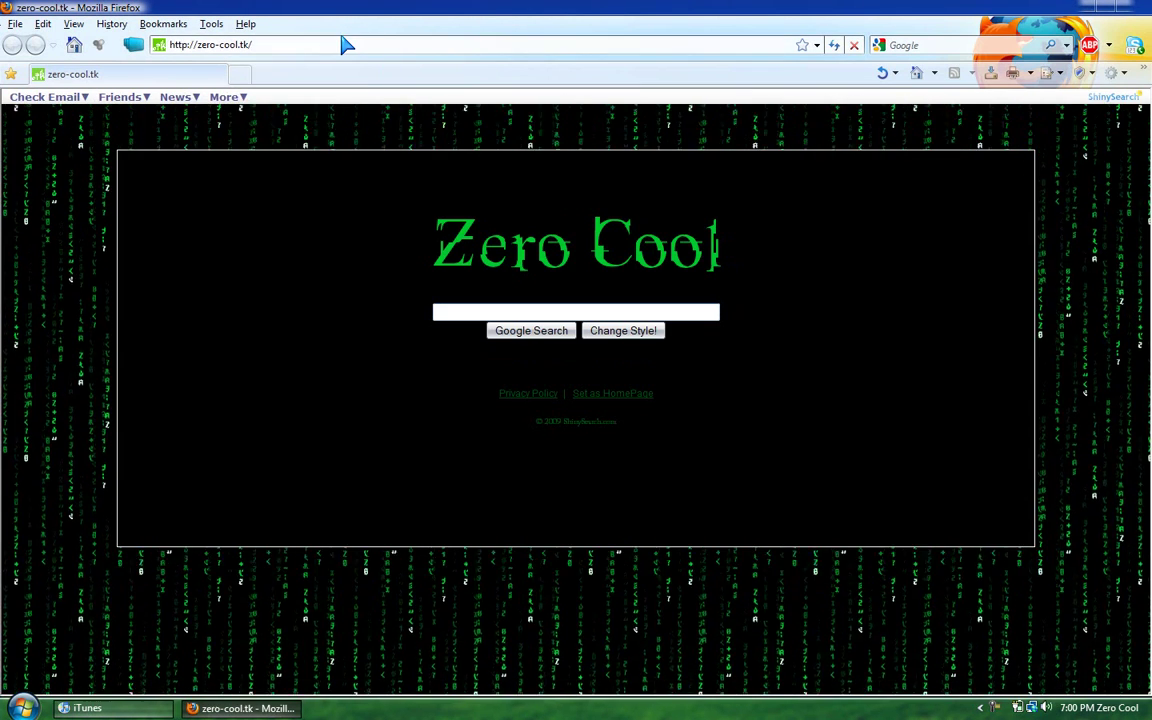
click(345, 44)
text(www.g)
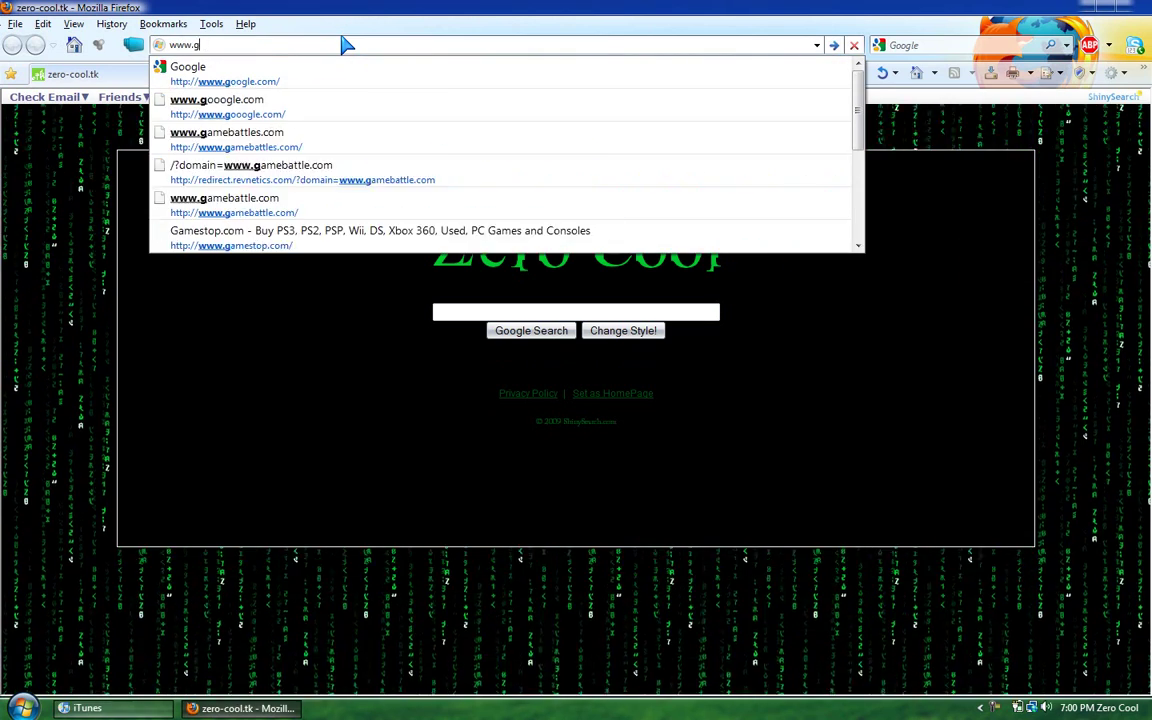
key(BackSpace)
text(youtube.com)
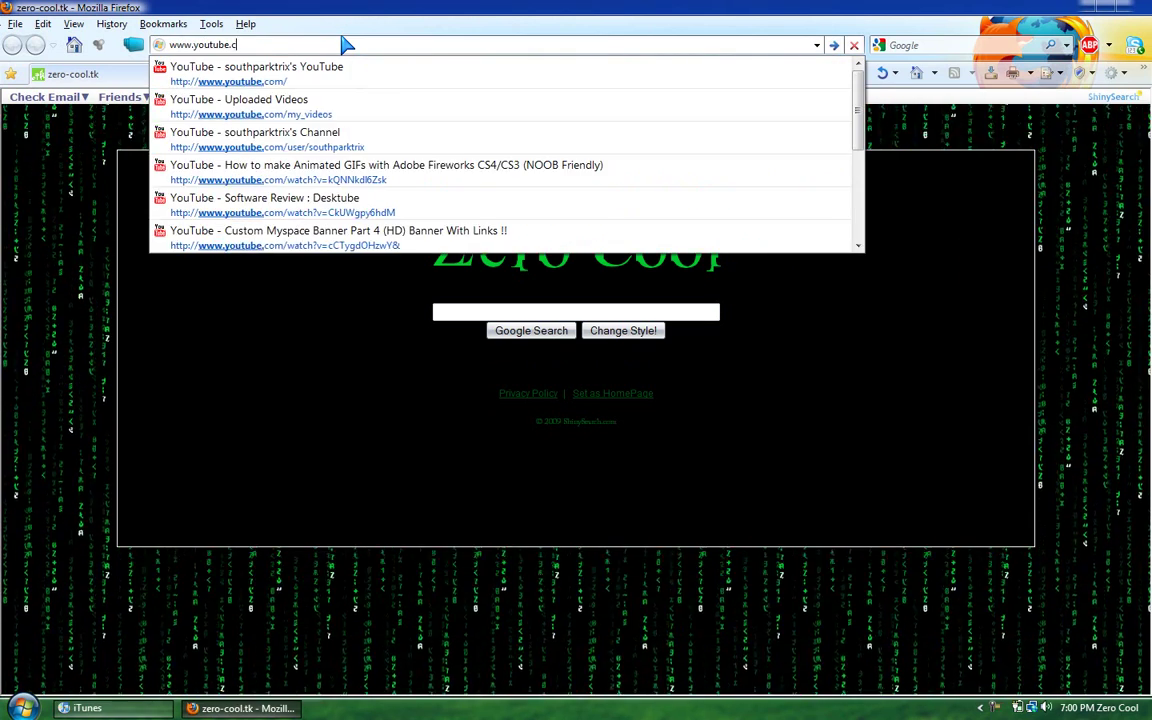
key(Return)
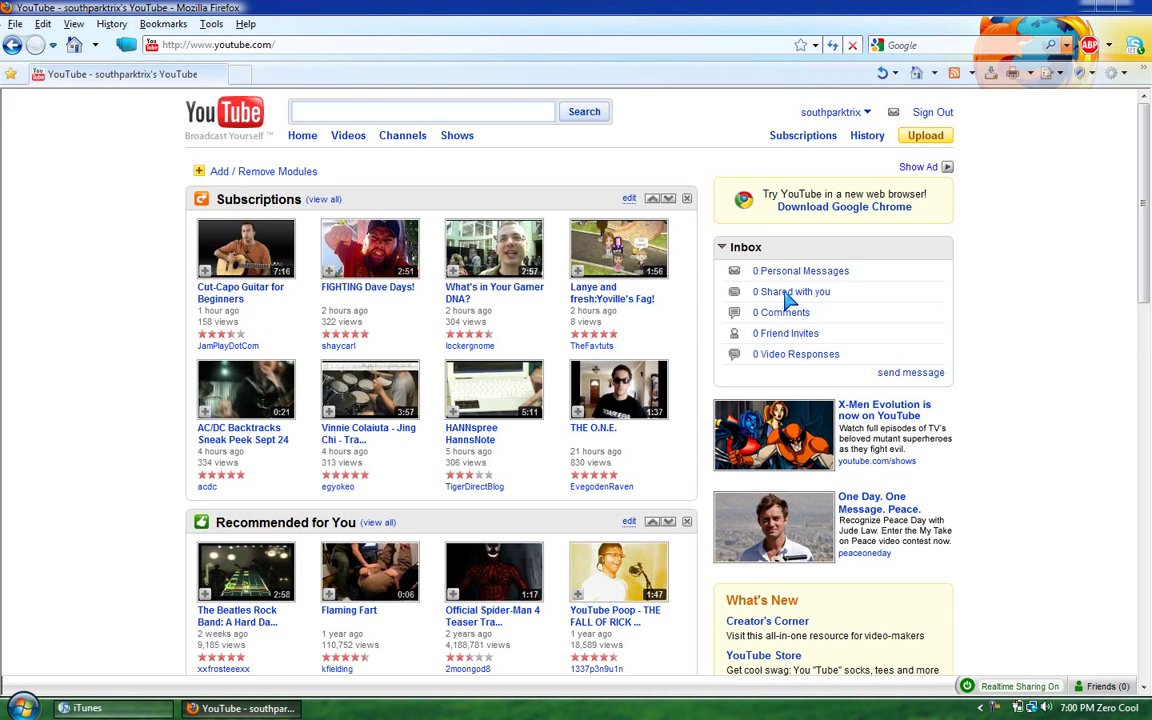
- Open the YouTube inbox's personal messages, read the message titled "OSX?" and collapse it again
click(779, 313)
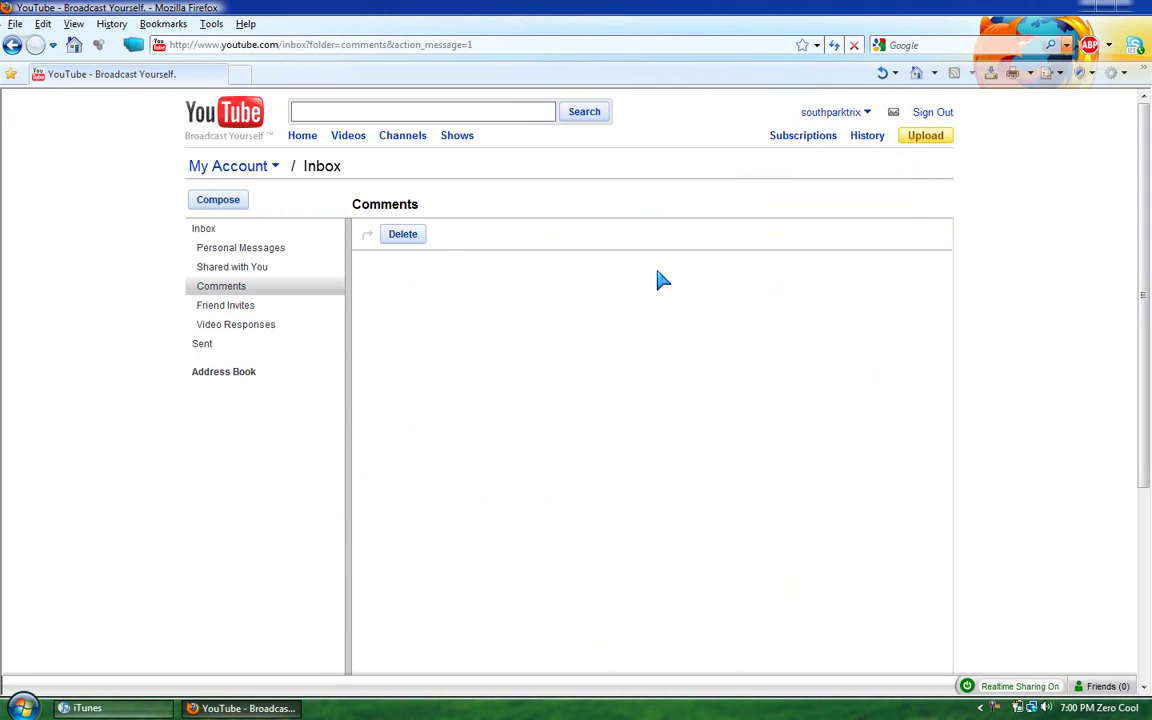
click(238, 247)
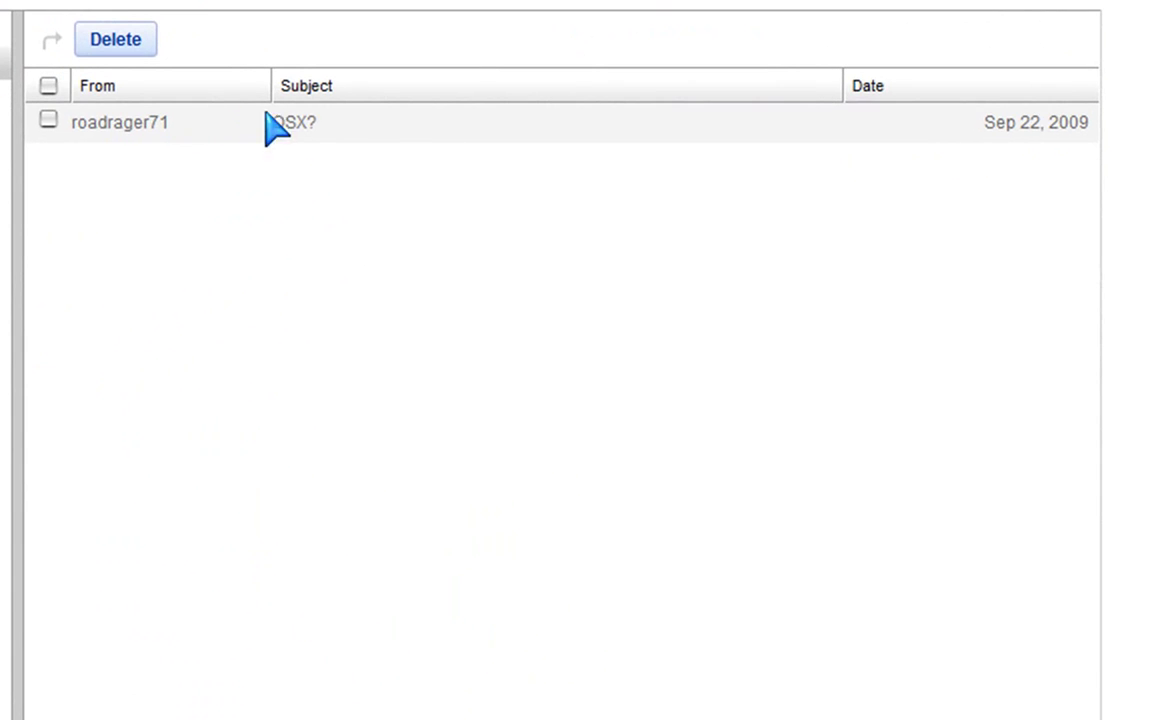
click(298, 130)
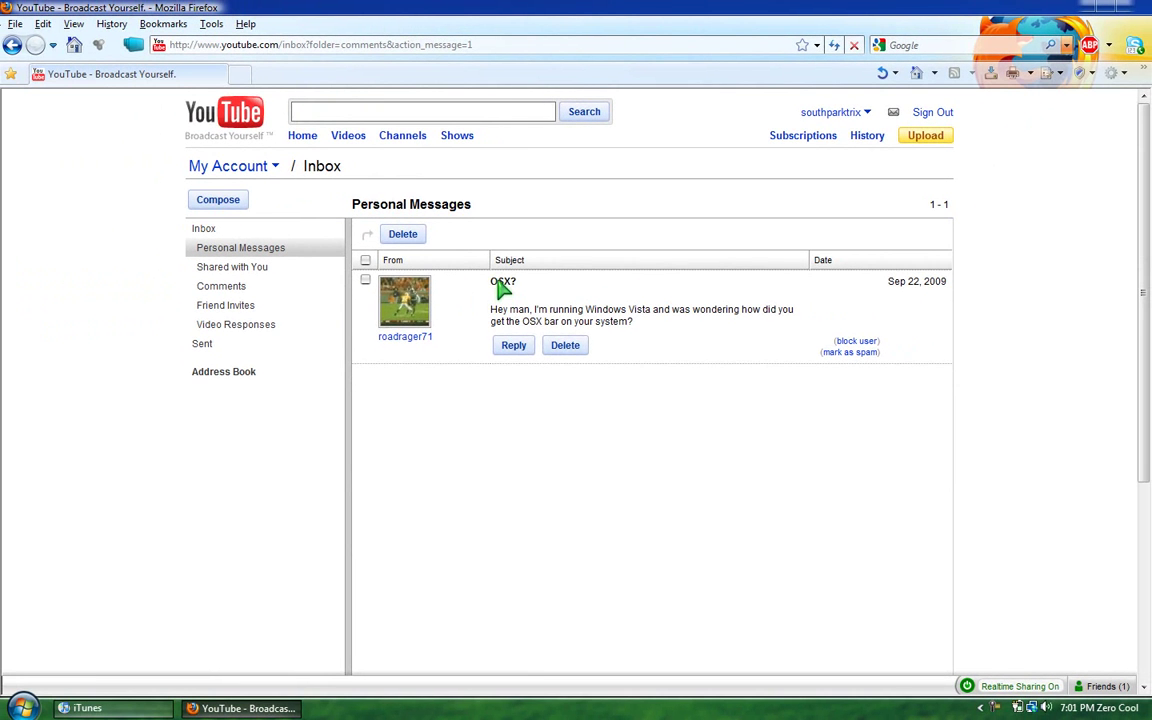
click(502, 284)
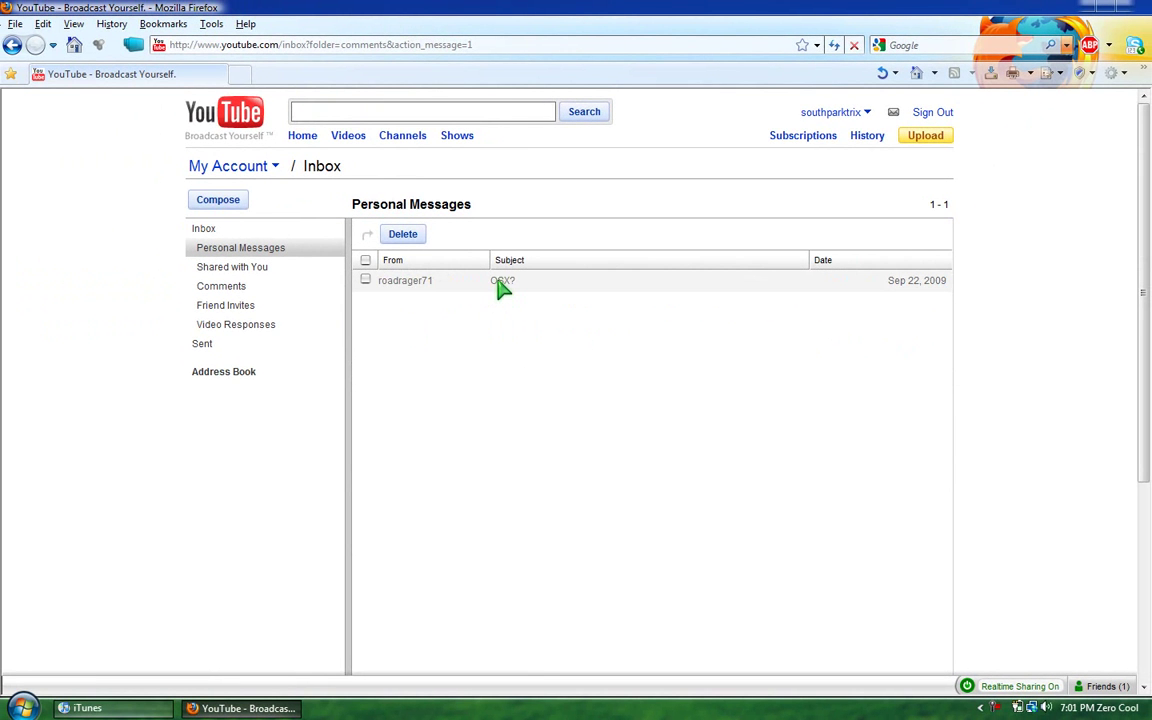
click(484, 44)
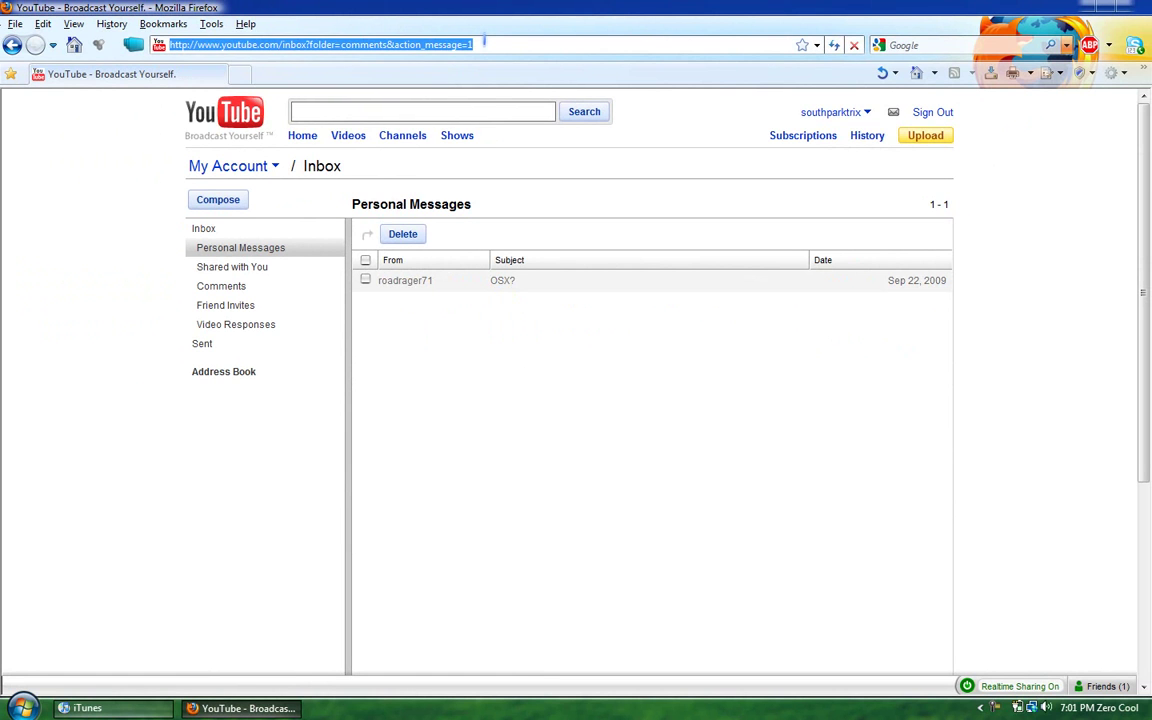
text(www.)
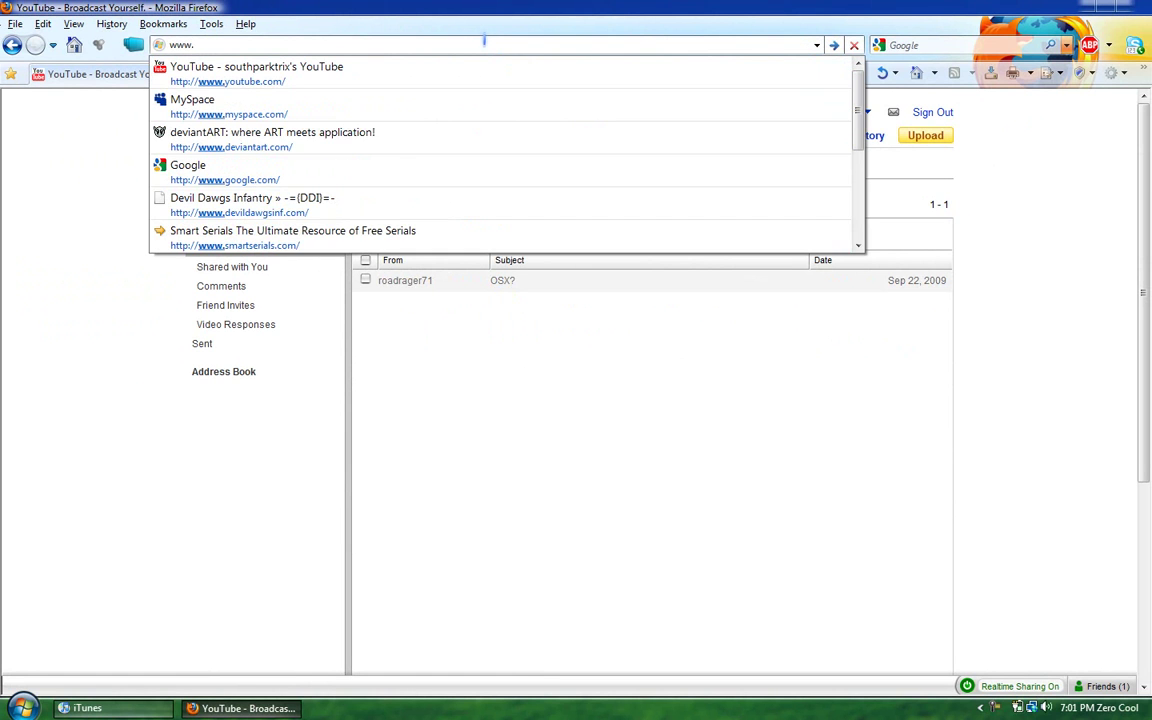
text(google.com)
key(Return)
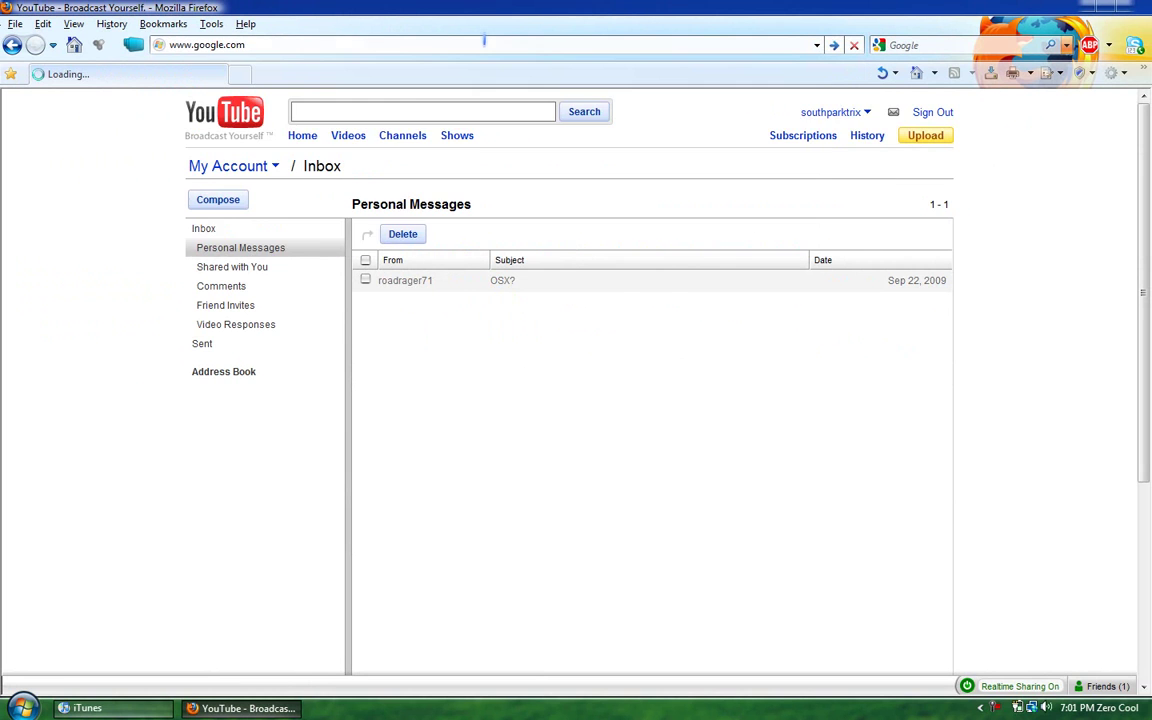
- Search Google for "download vistaglazz" and open the CNET Download.com page for VistaGlazz
text(d)
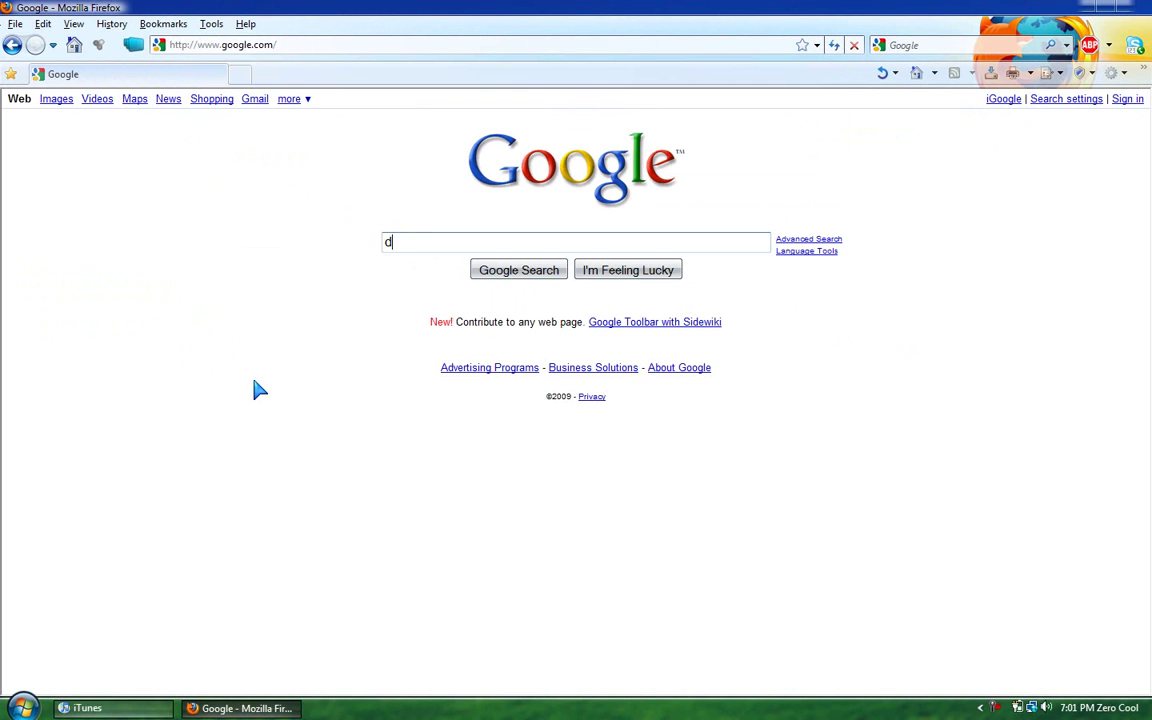
text(ownload g)
key(BackSpace)
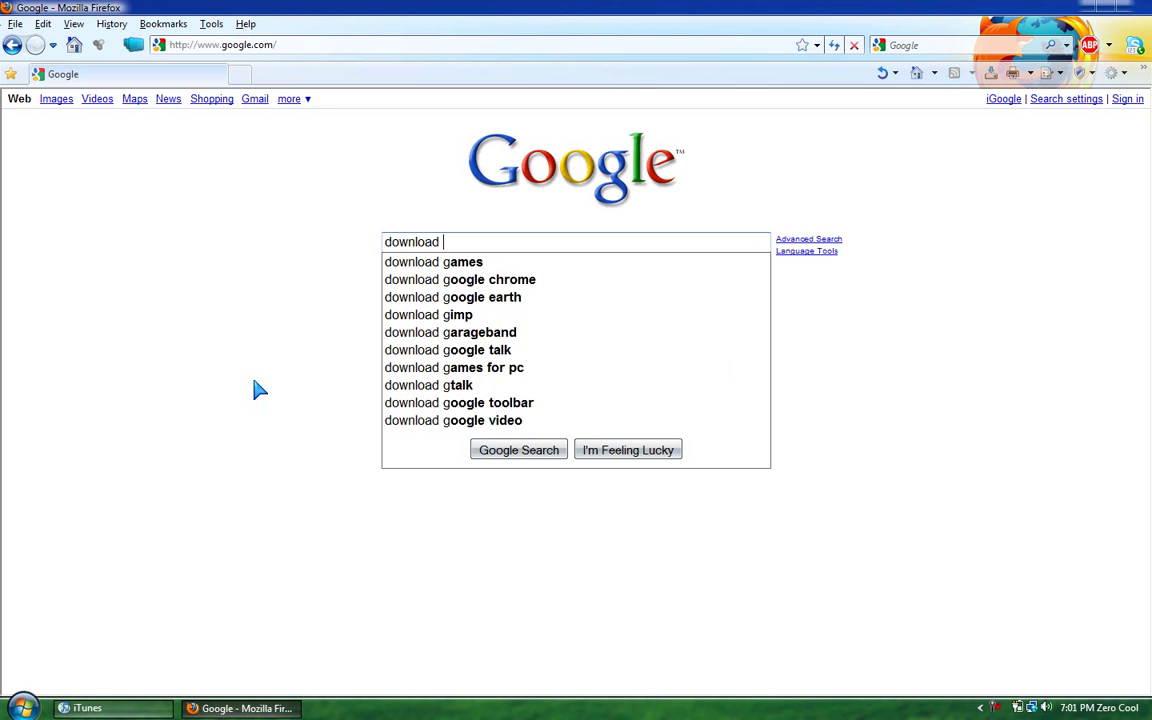
text(vistaglazz)
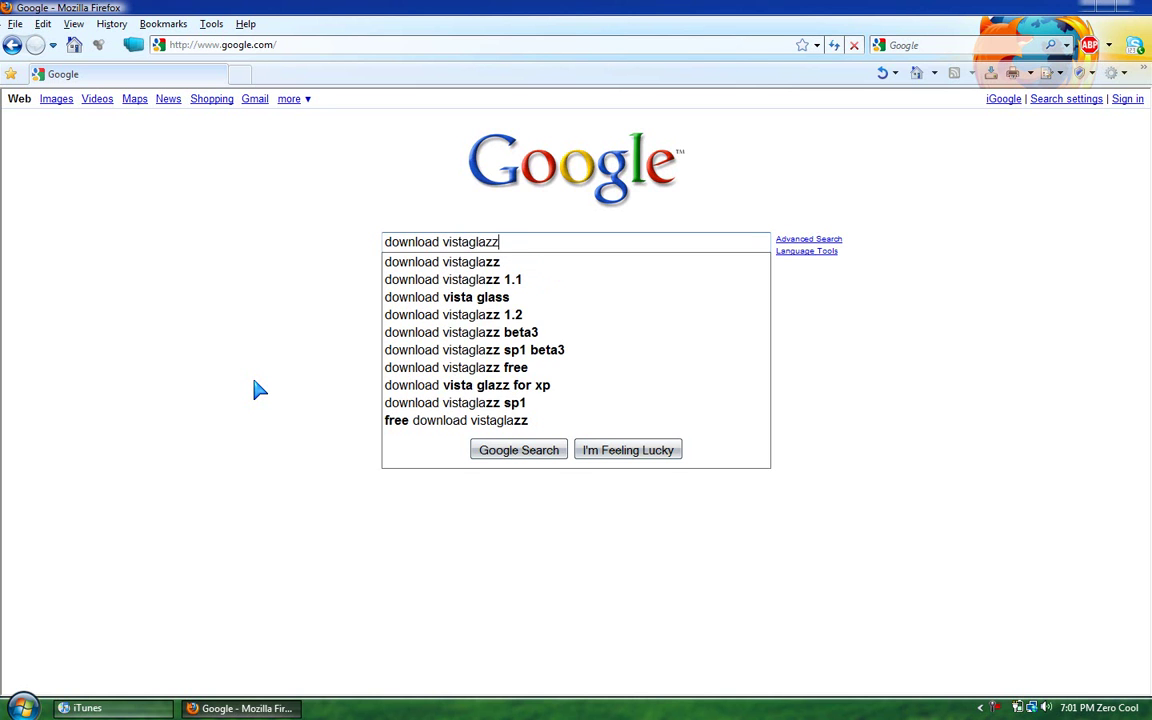
key(Return)
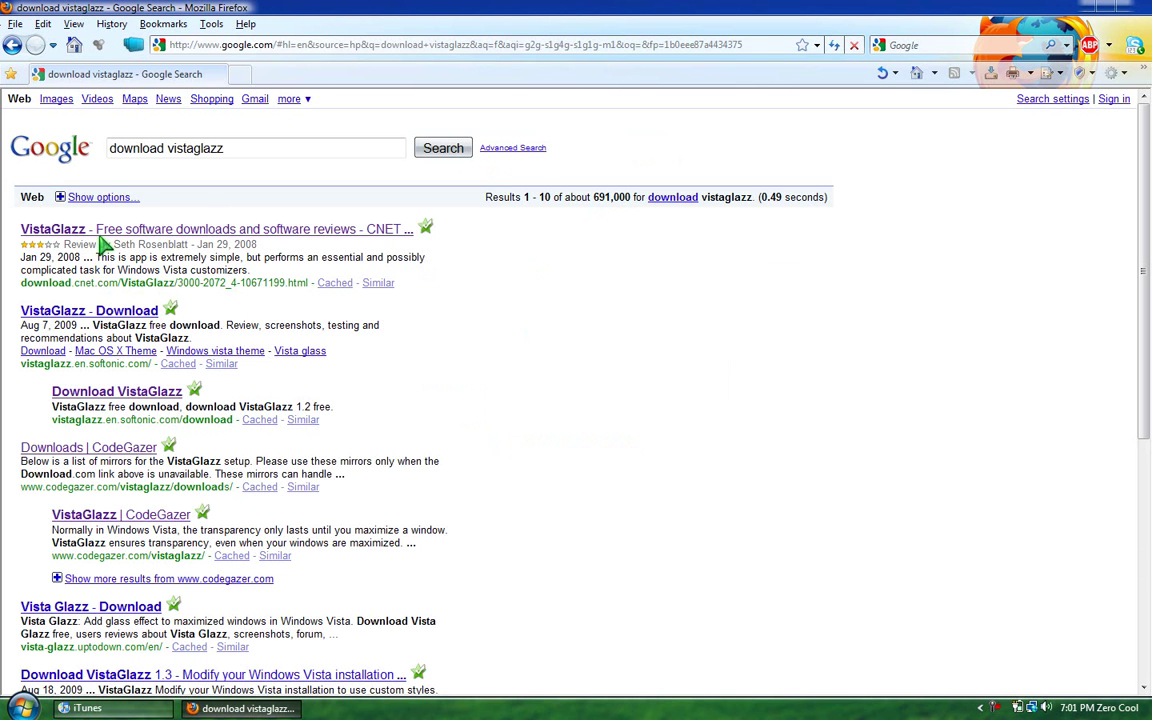
click(101, 230)
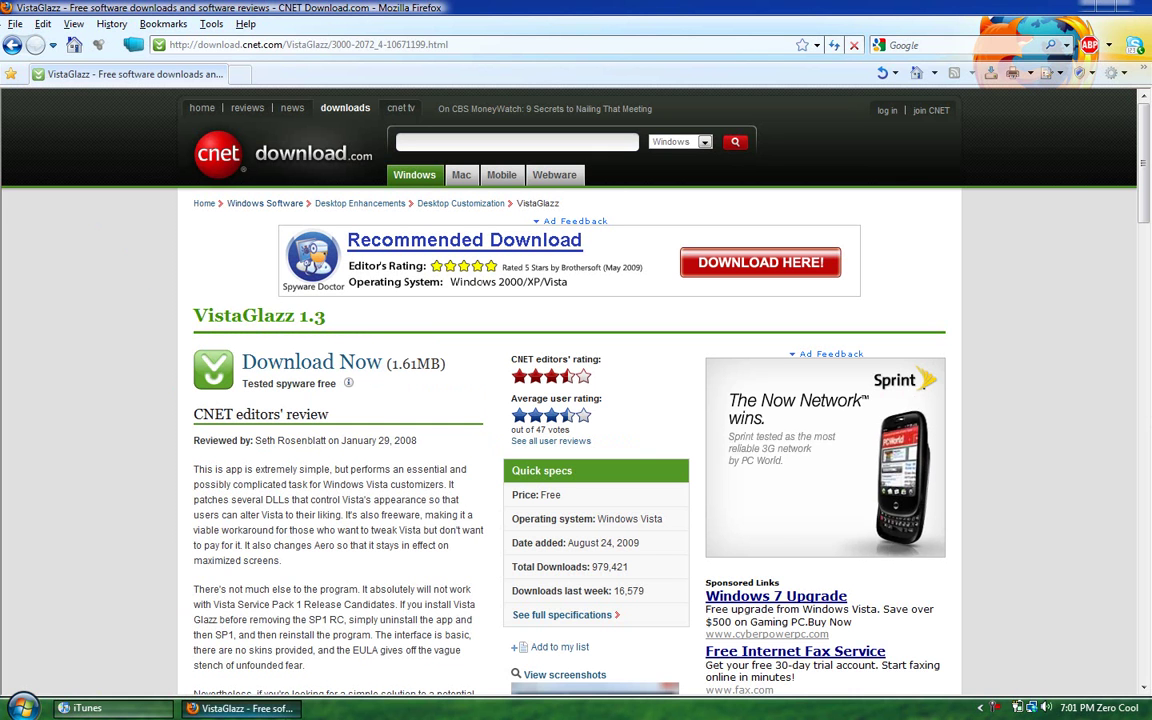
- Show the desktop, find VistaGlazz through the Windows program search and launch it
key(super+d)
click(22, 707)
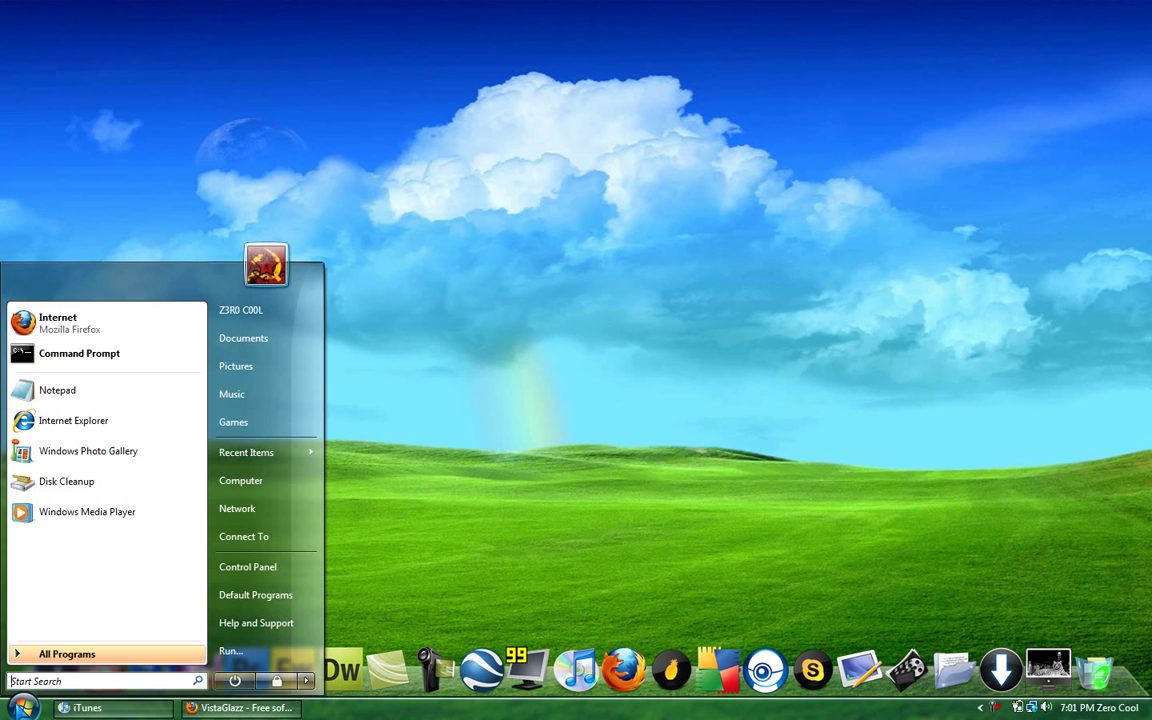
text(vistaglaz)
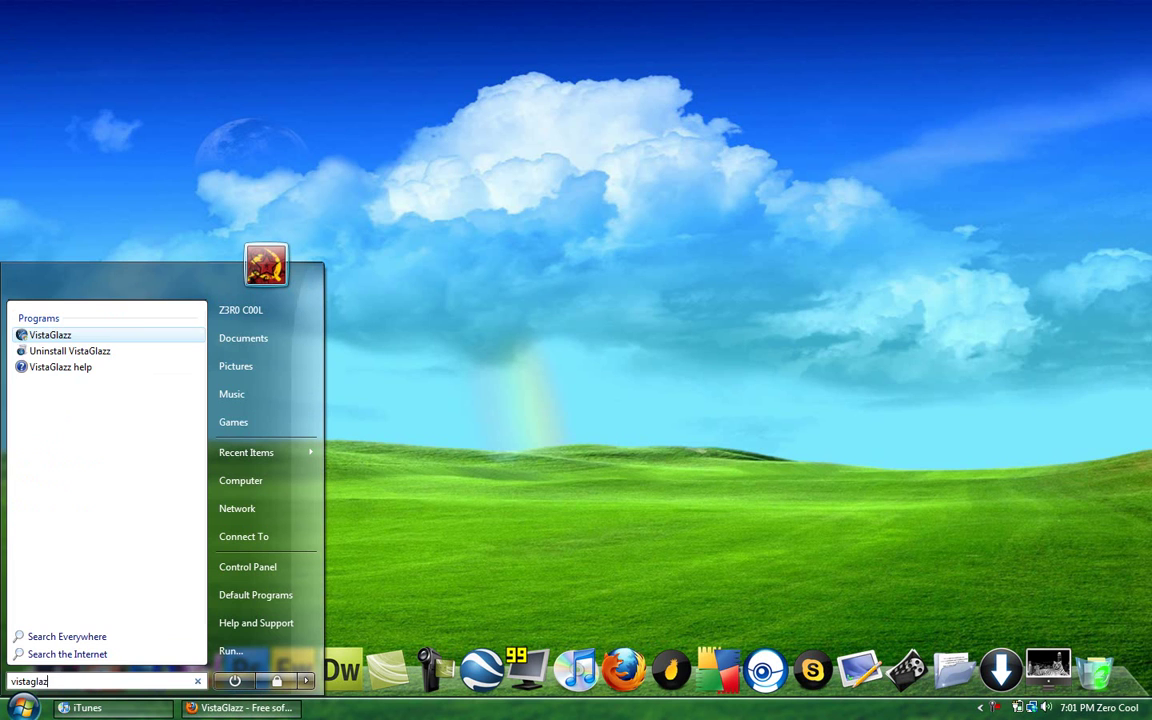
key(Return)
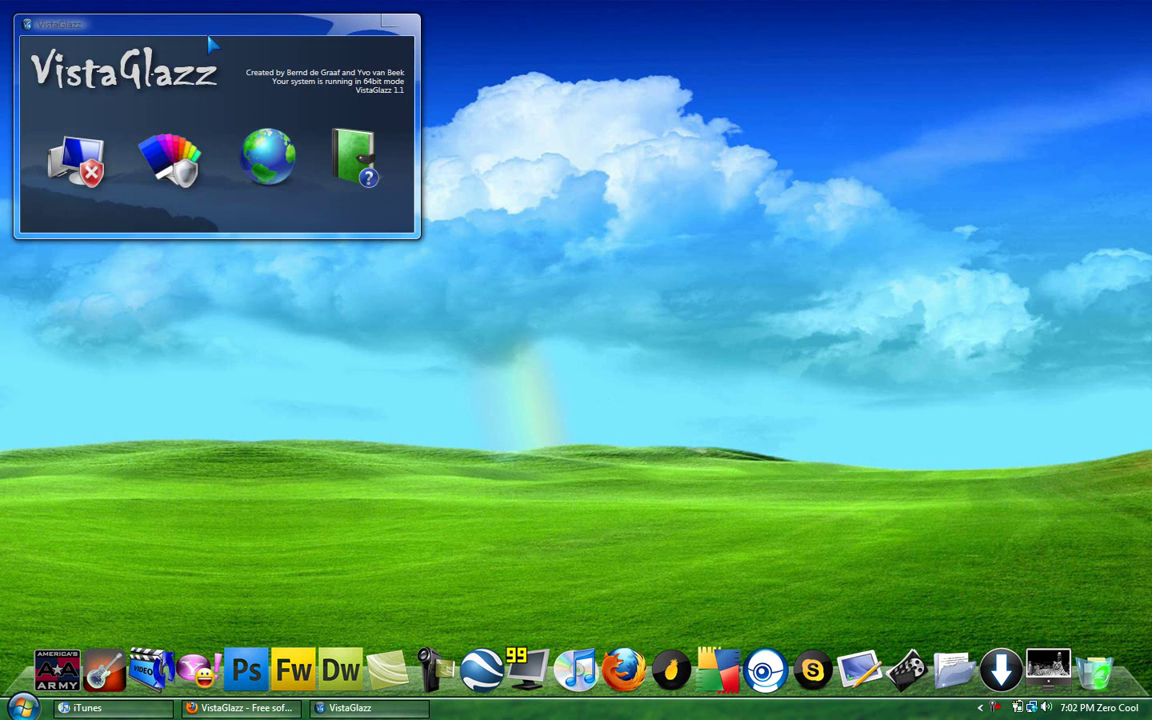
- Move the VistaGlazz window to the middle of the desktop, view the Aero style file's patch page and close the program
drag(210, 42, 567, 318)
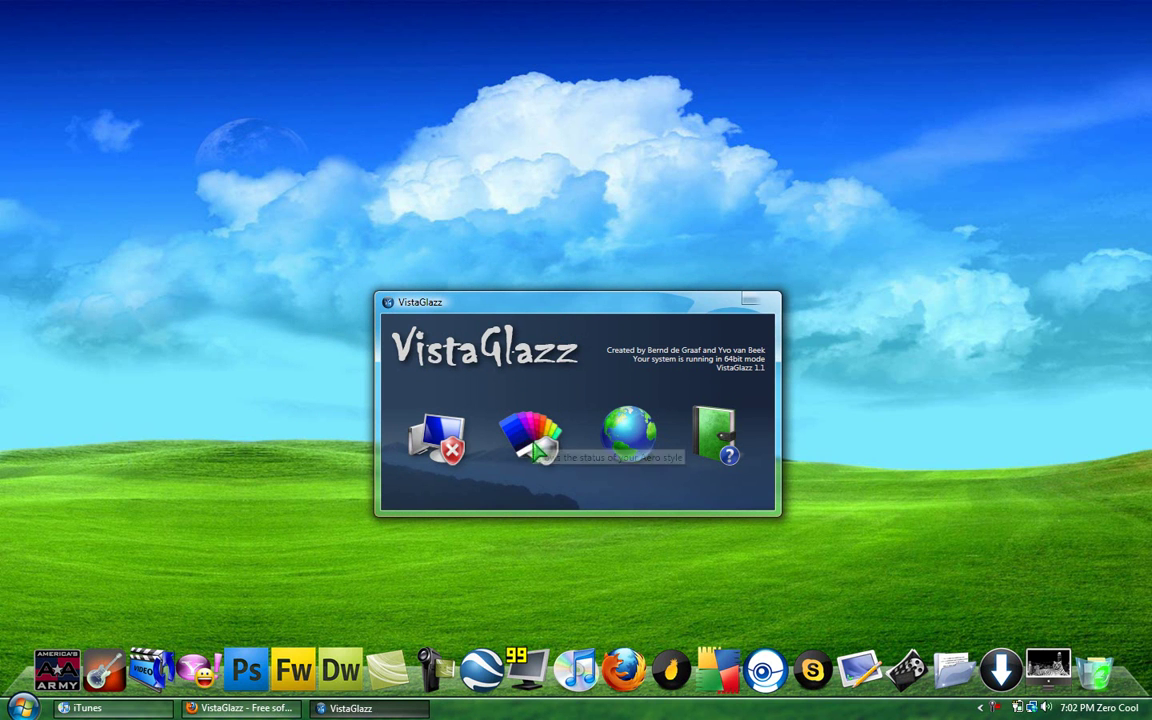
click(528, 440)
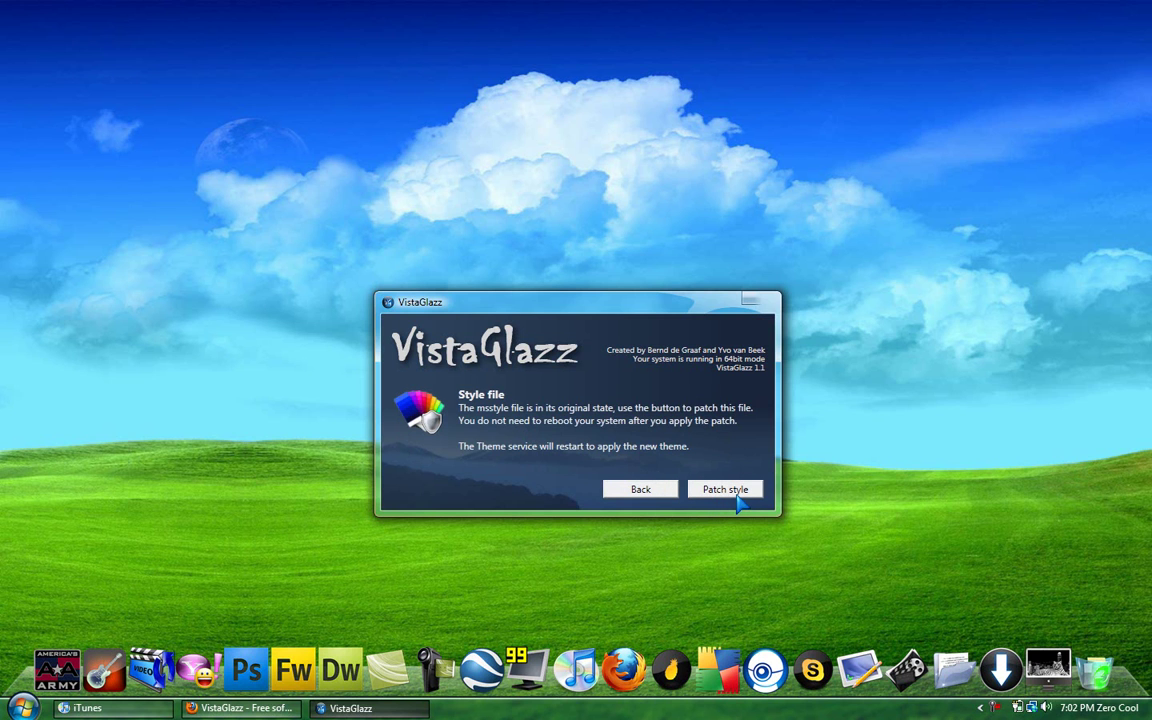
click(753, 300)
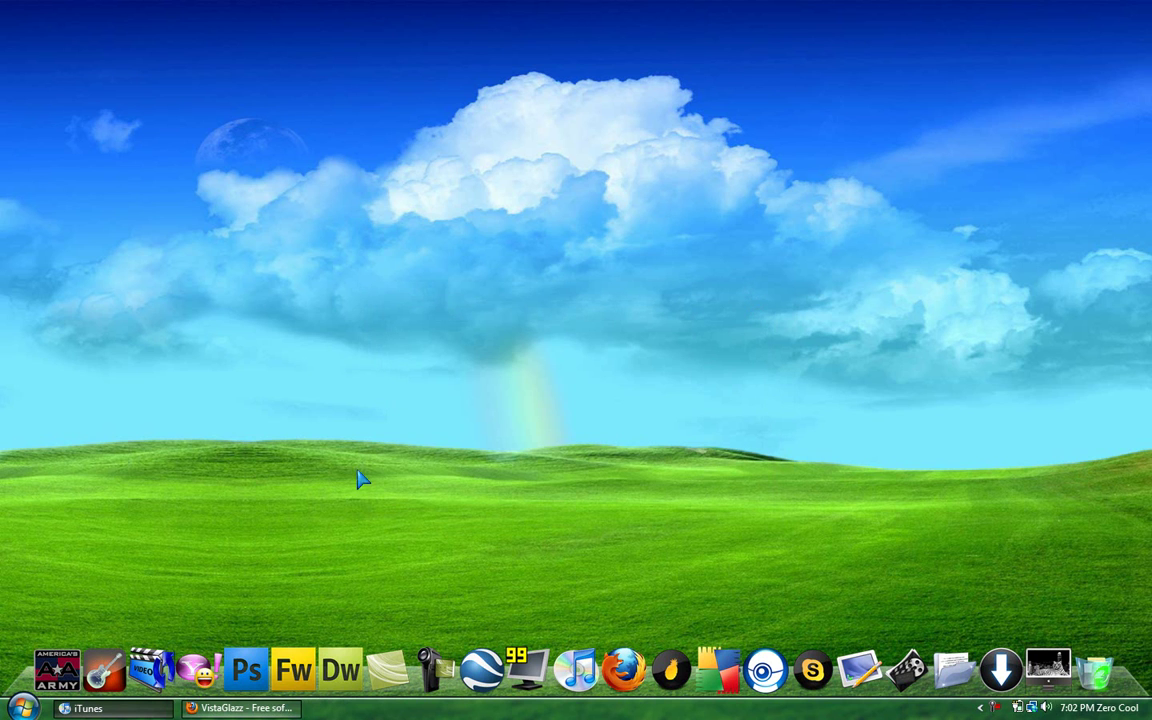
- Open the Themes folder from the dock and display its full path, C:\WINDOWS\Resources\Themes
click(951, 645)
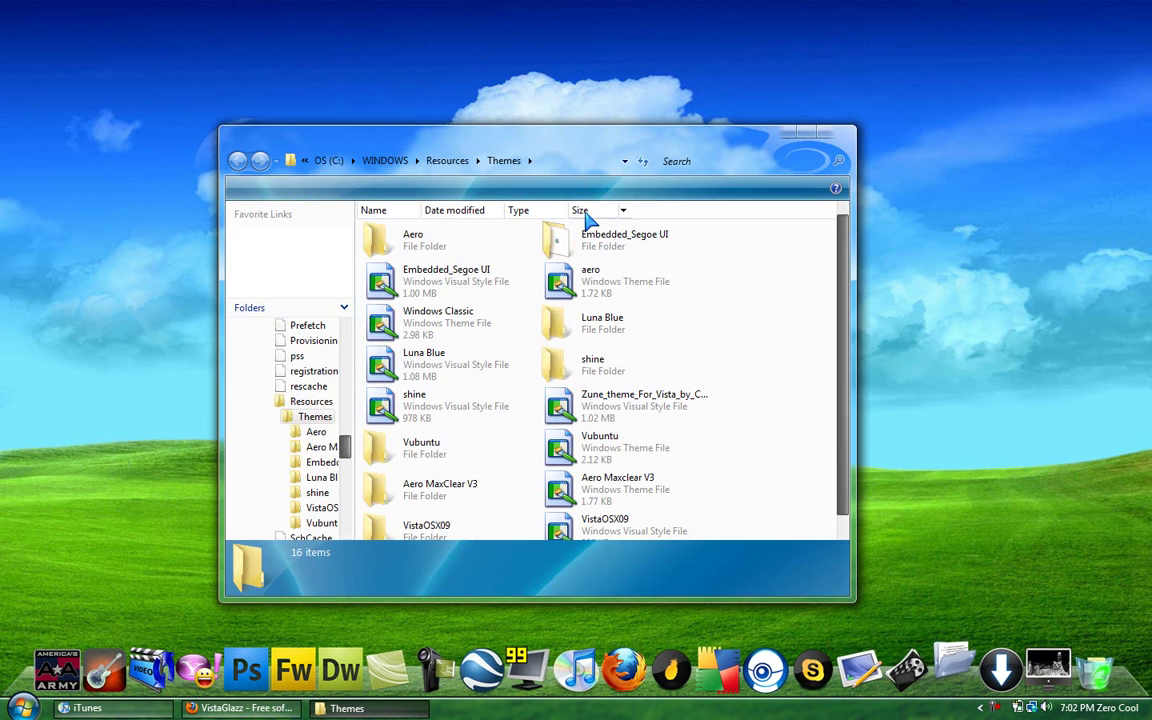
click(546, 161)
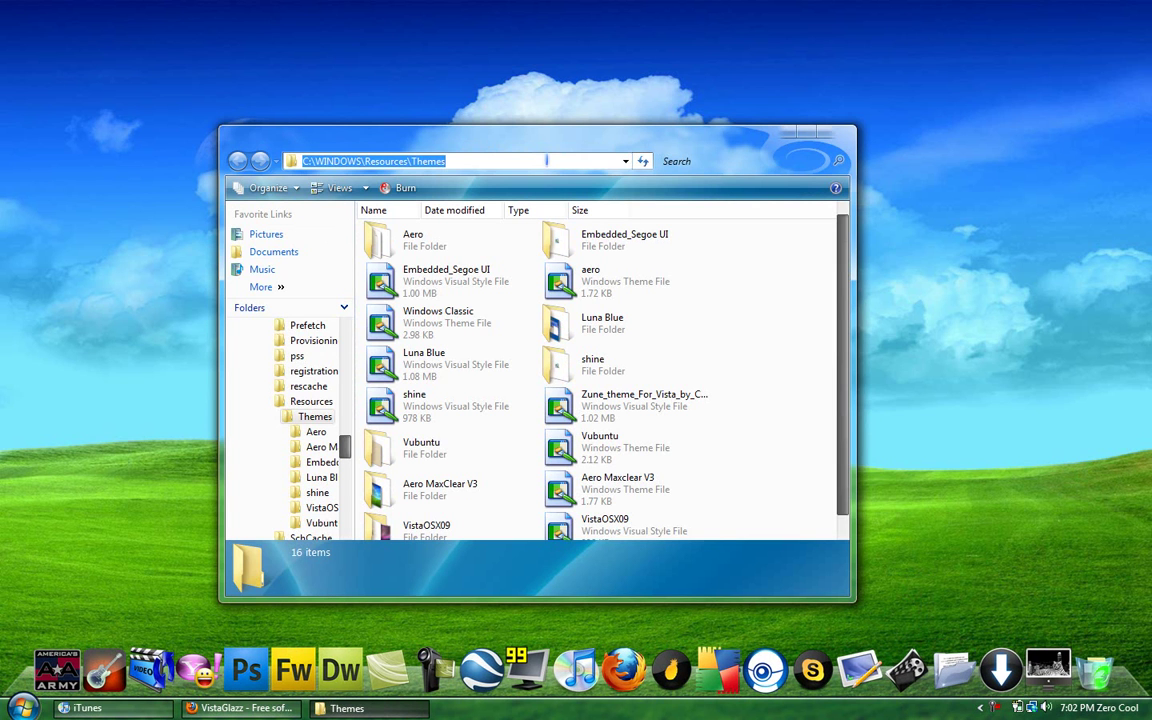
- Open Computer in a second window, browse through OS (C:) and WINDOWS to the Resources folder, and close that window
click(22, 707)
click(283, 477)
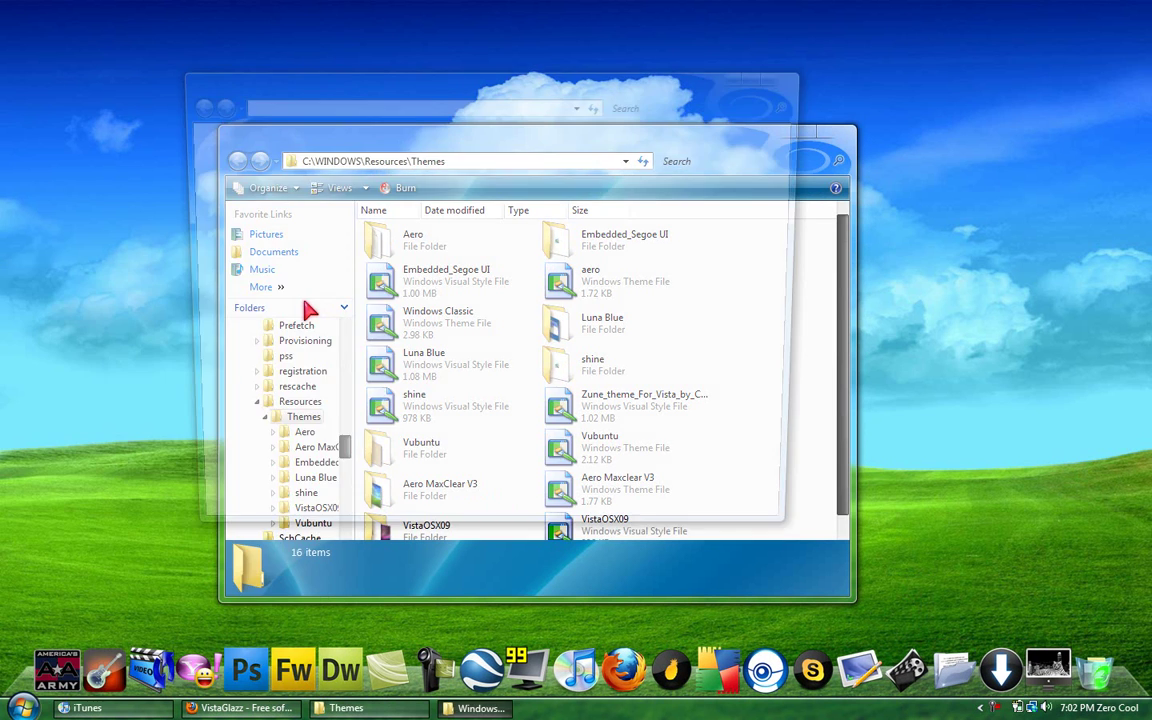
drag(326, 73, 440, 370)
double_click(452, 374)
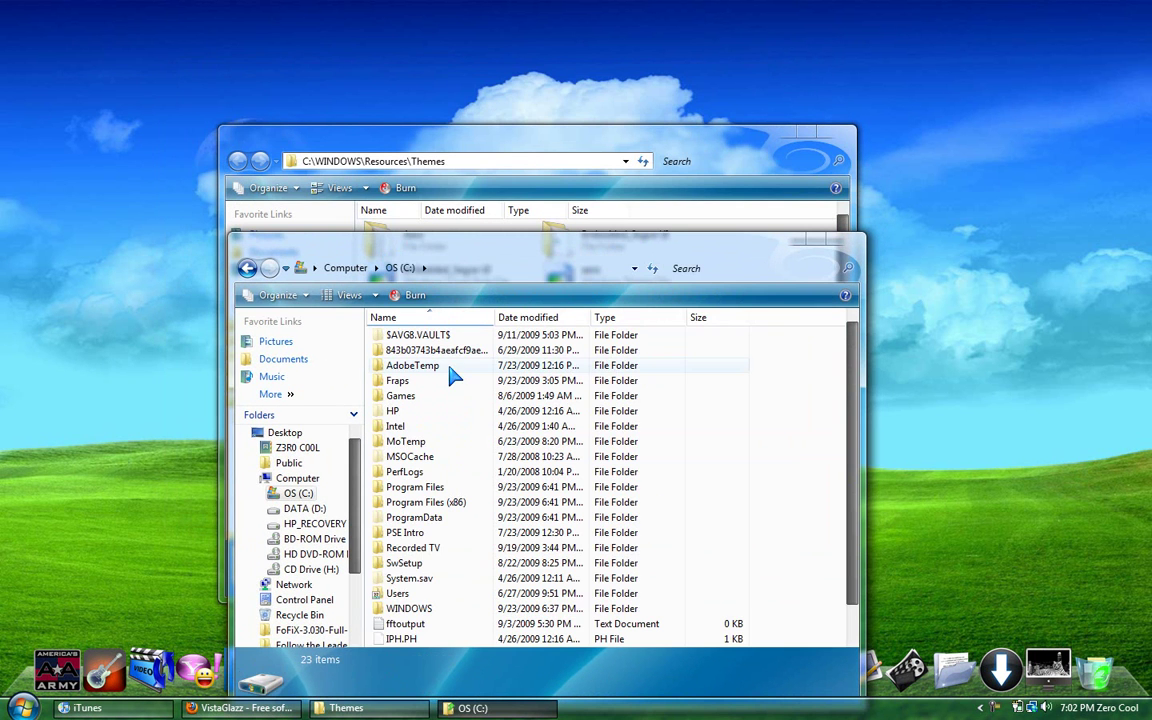
double_click(410, 609)
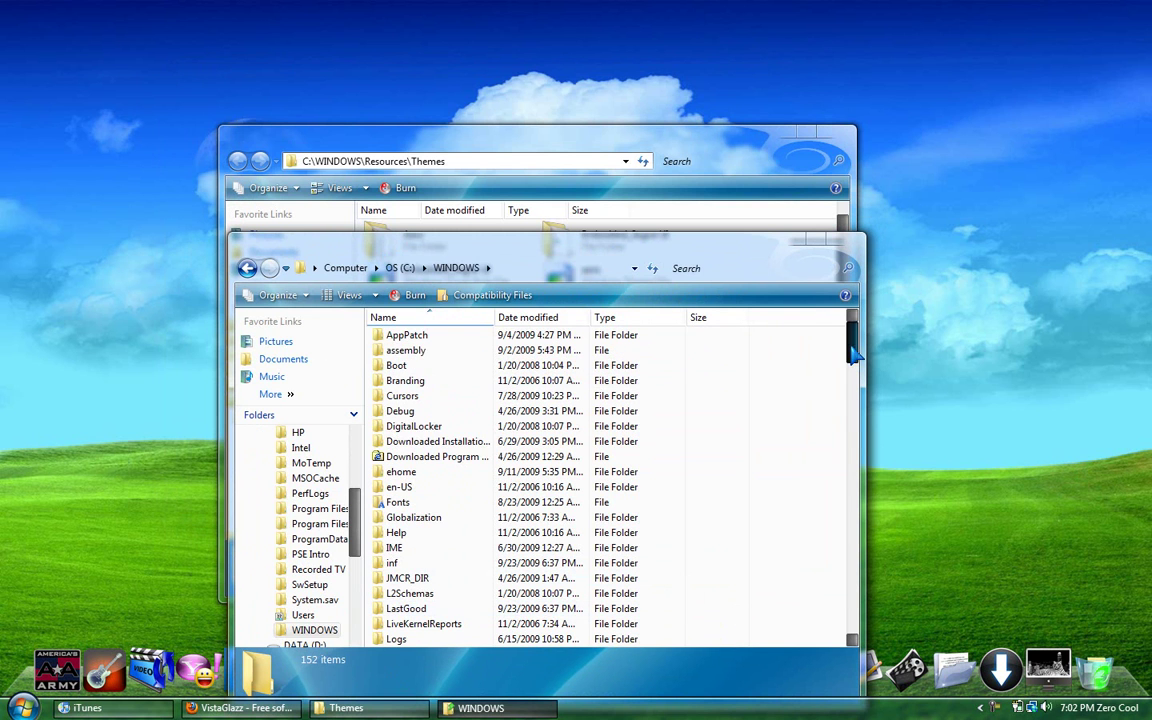
drag(852, 350, 852, 408)
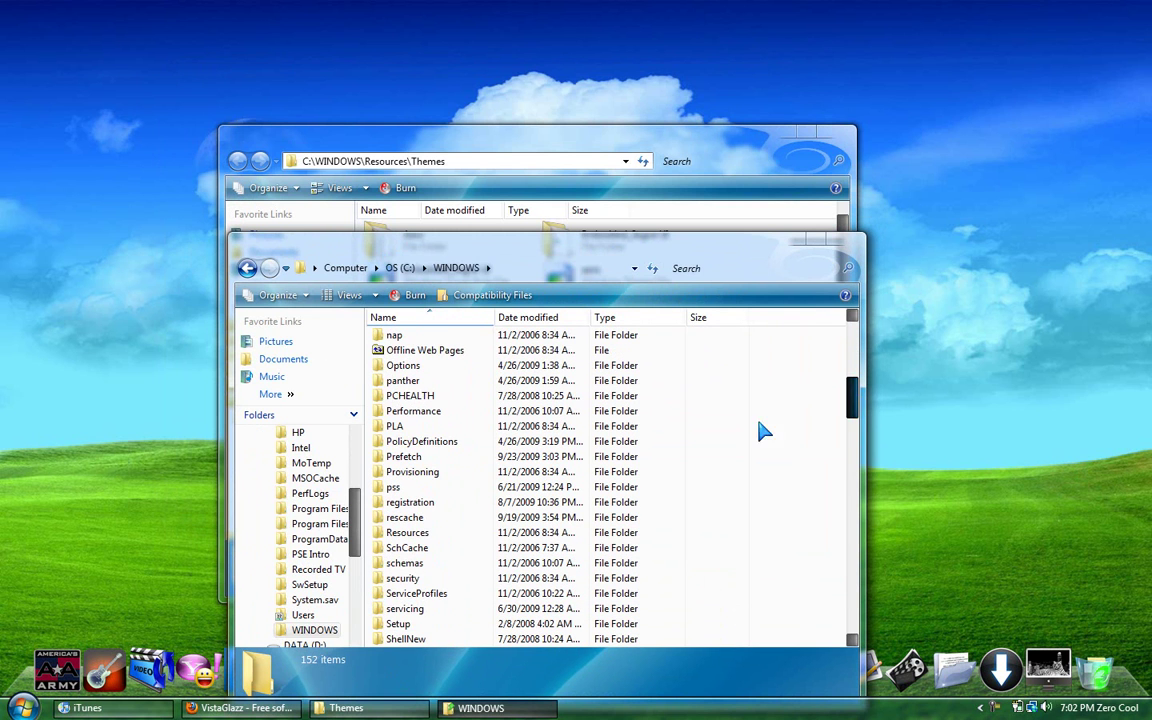
double_click(410, 533)
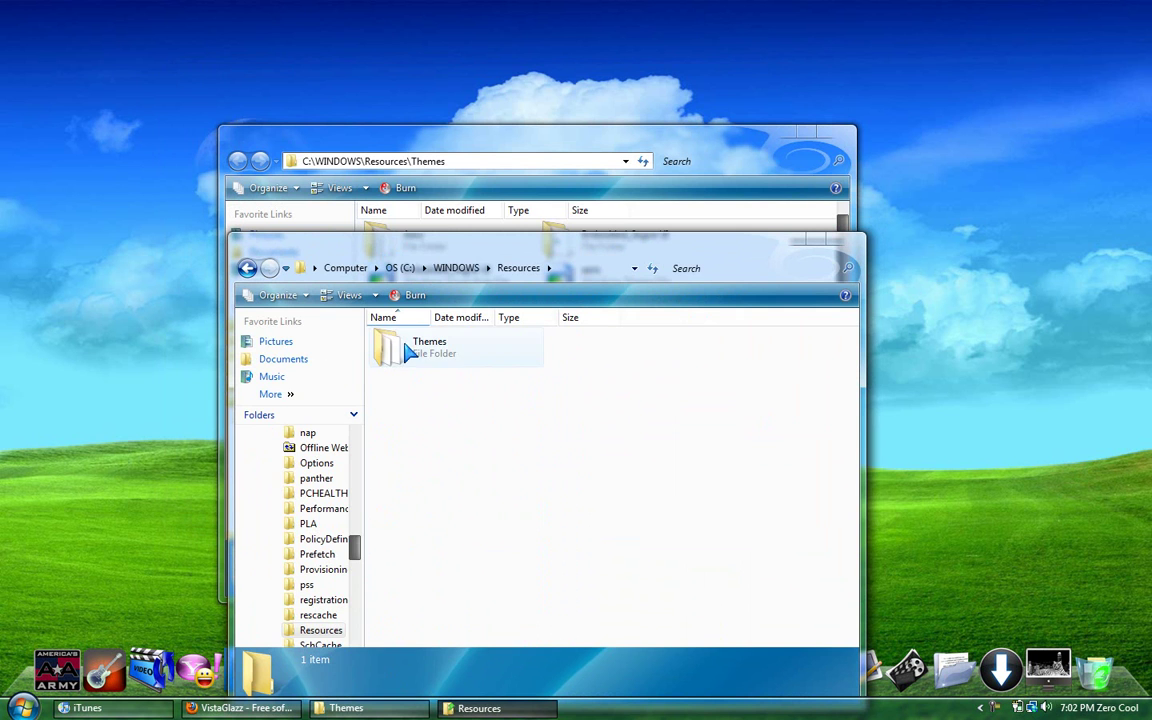
click(830, 243)
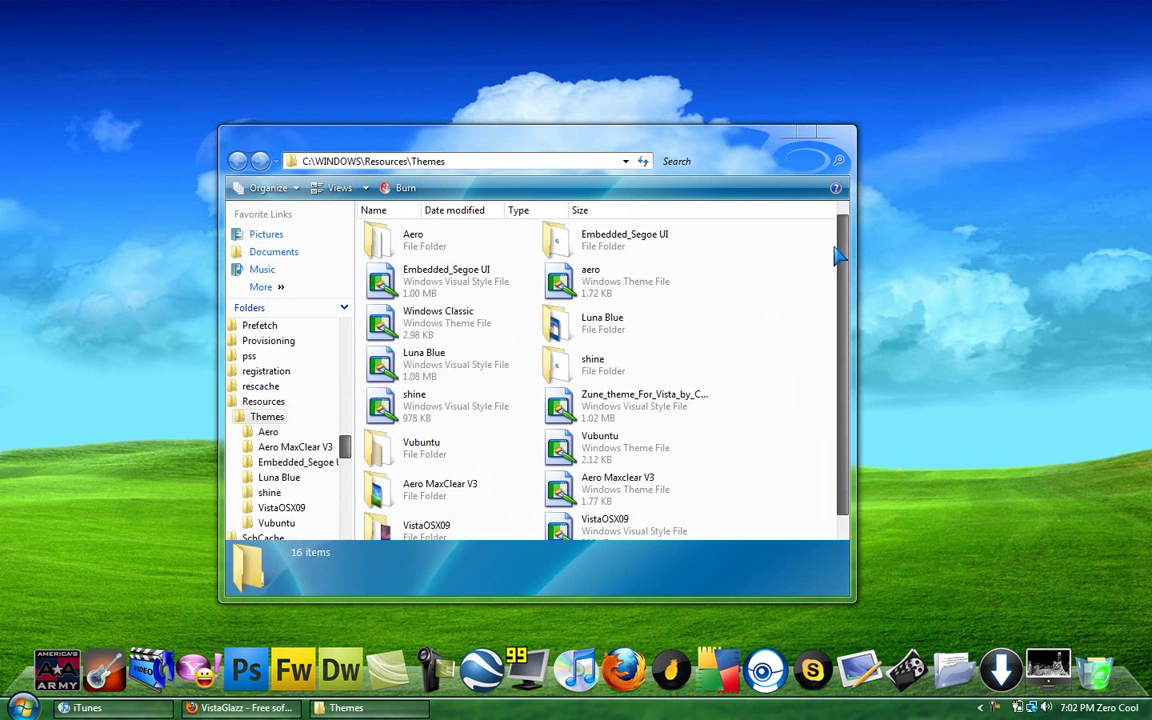
- Open the VistaOSX09 folder inside the Themes folder
scroll(840, 340, down, 1)
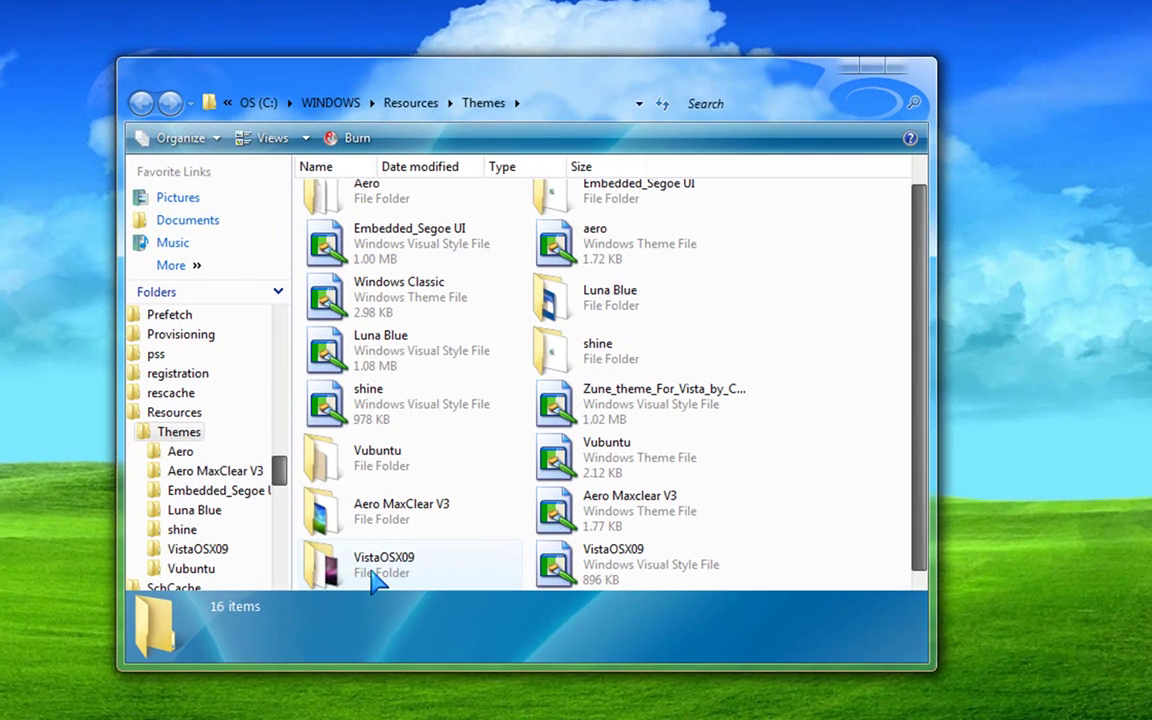
mouse_move(429, 528)
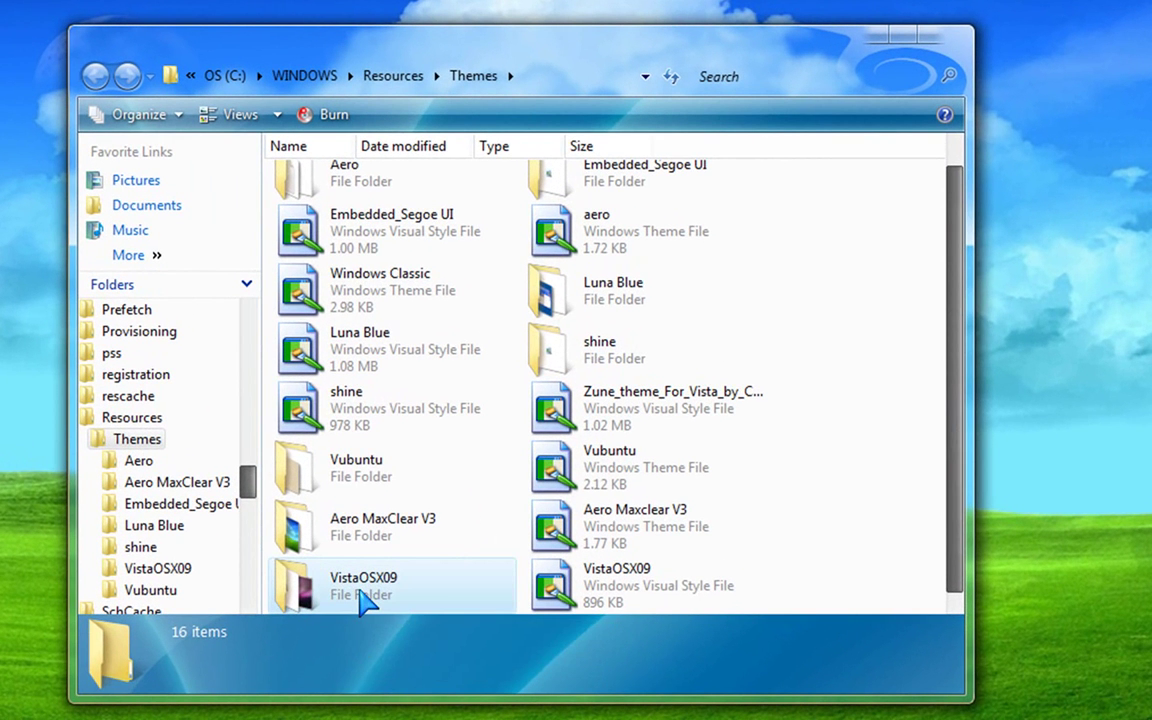
click(364, 592)
double_click(364, 597)
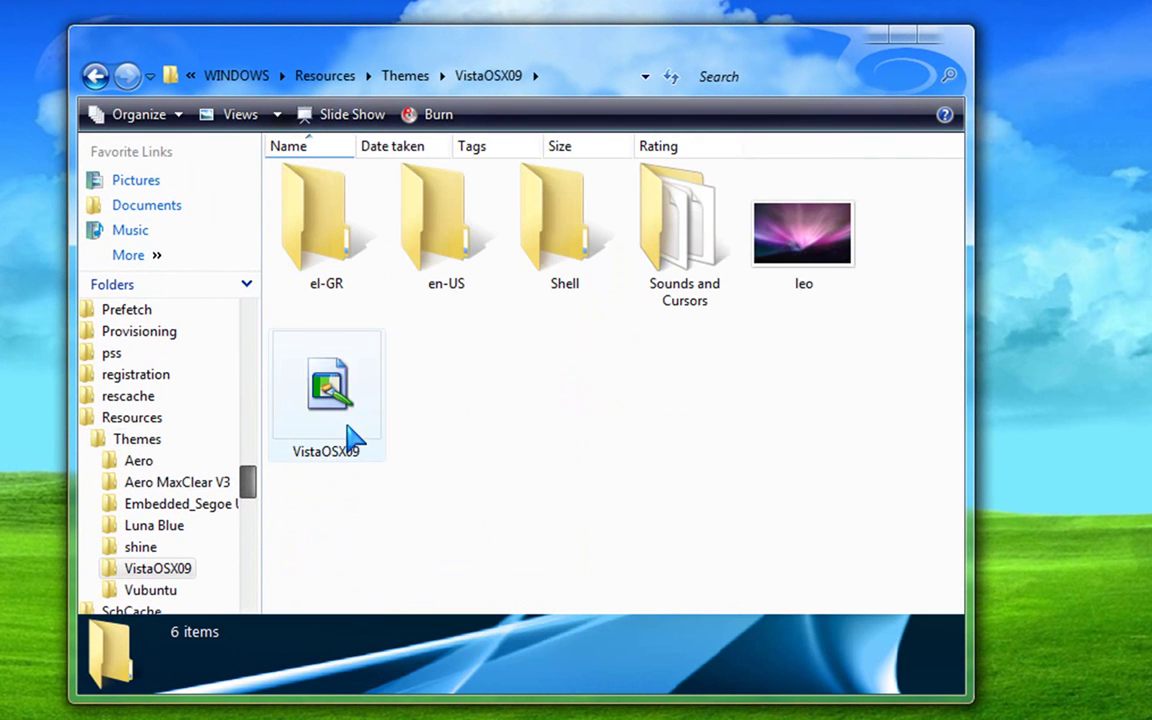
- Copy the VistaOSX09 visual style file and return to the Themes folder
mouse_move(322, 392)
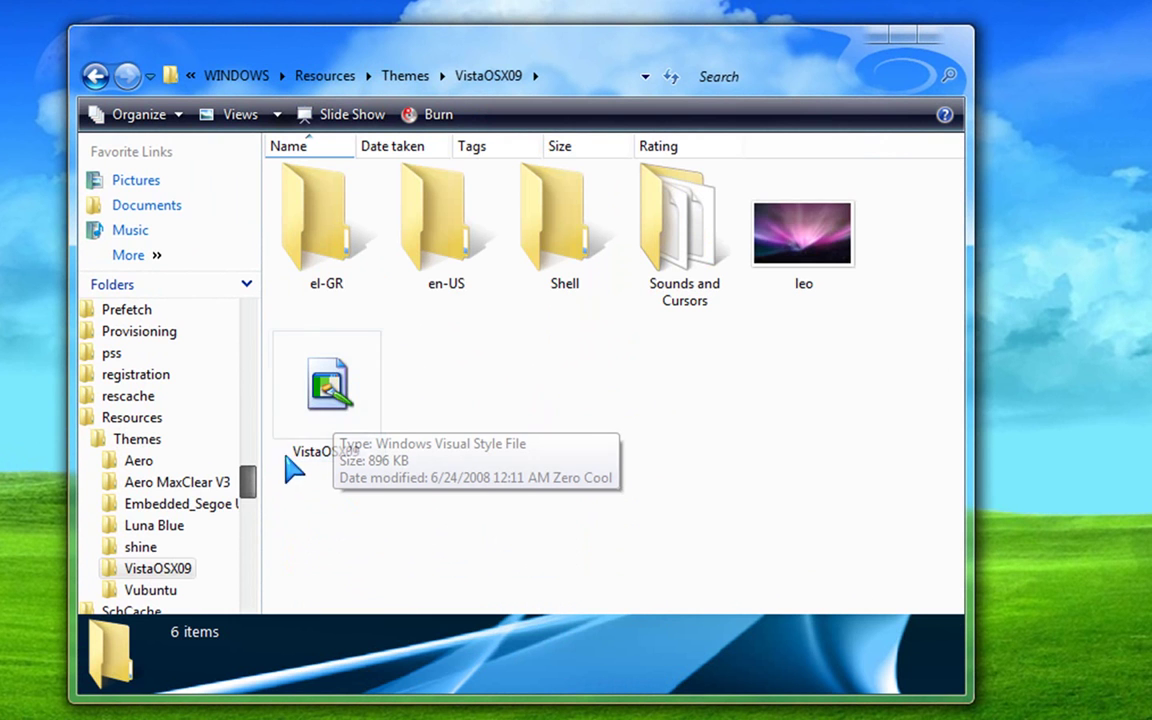
right_click(334, 400)
click(393, 584)
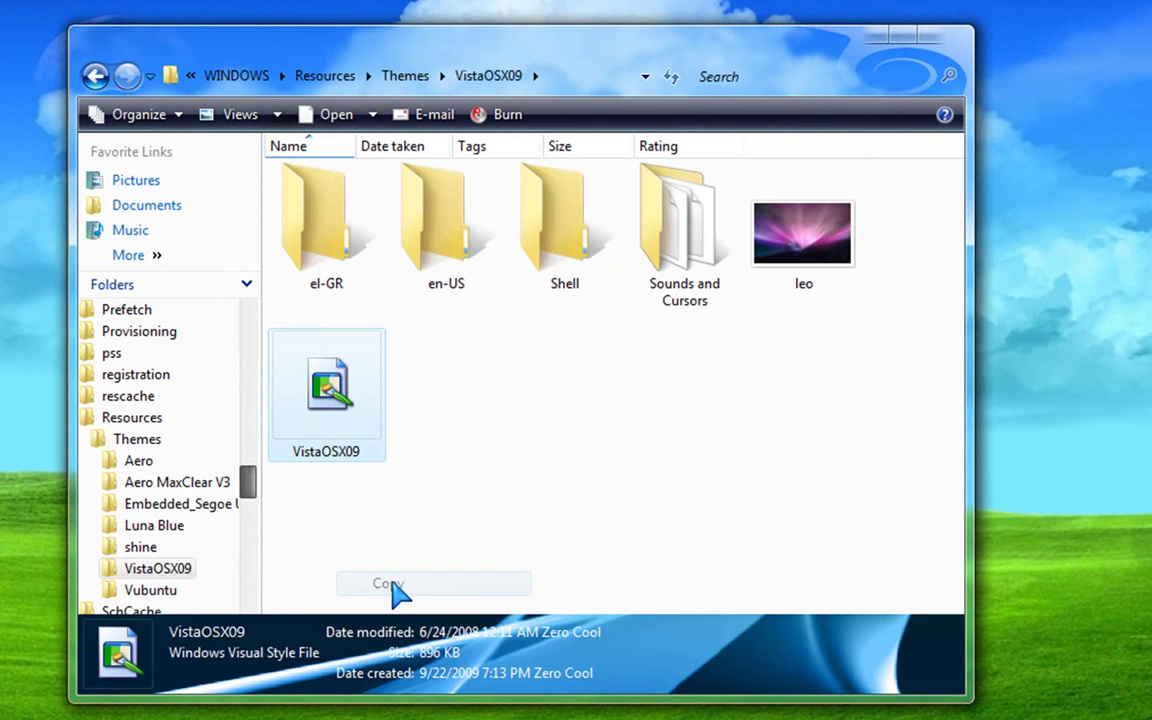
click(97, 77)
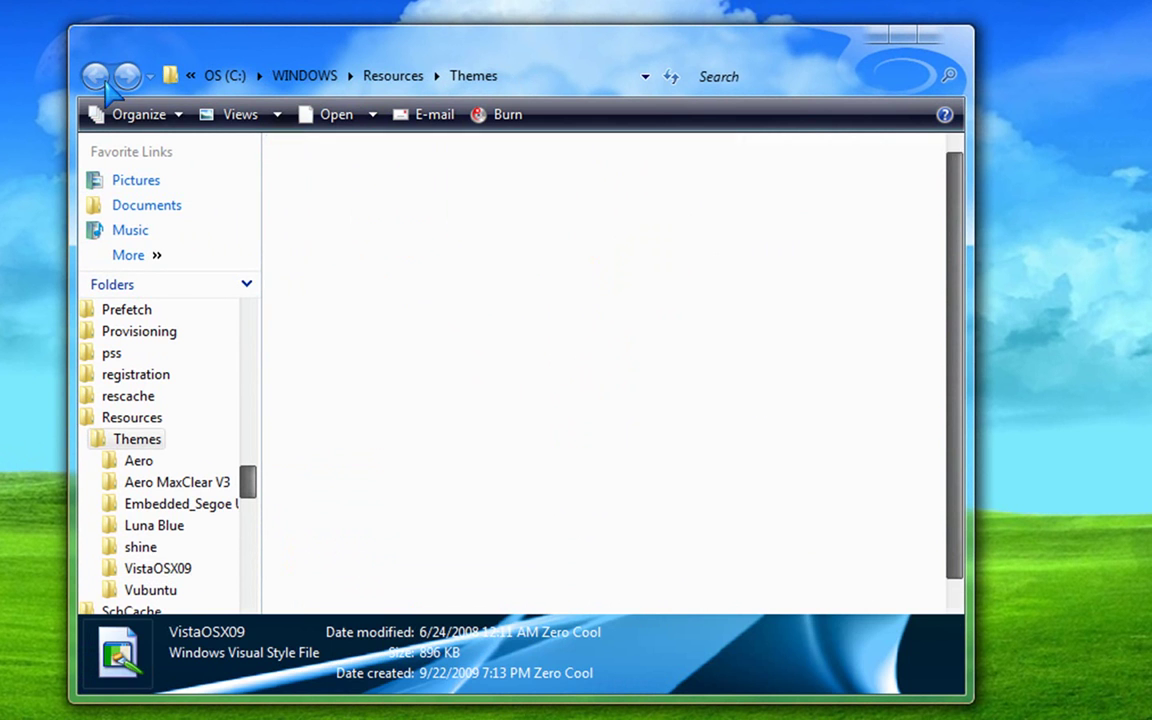
- Open the VistaOSX09 visual style file in the Themes folder to bring up its appearance settings
click(800, 598)
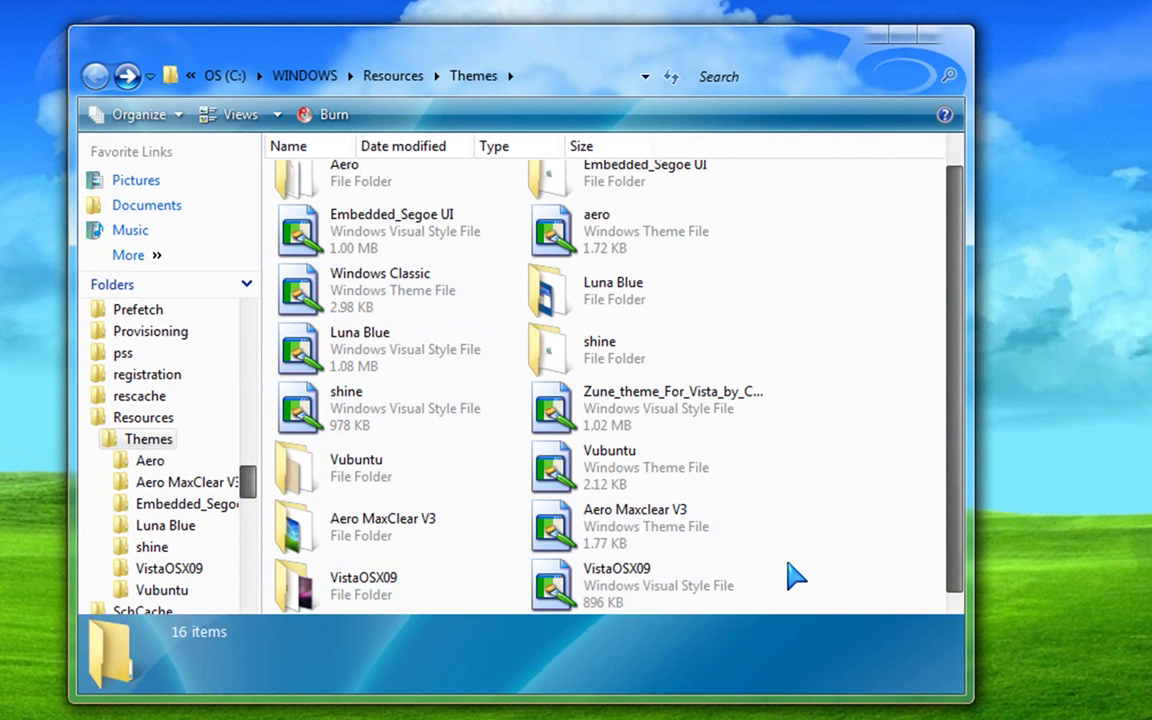
mouse_move(696, 566)
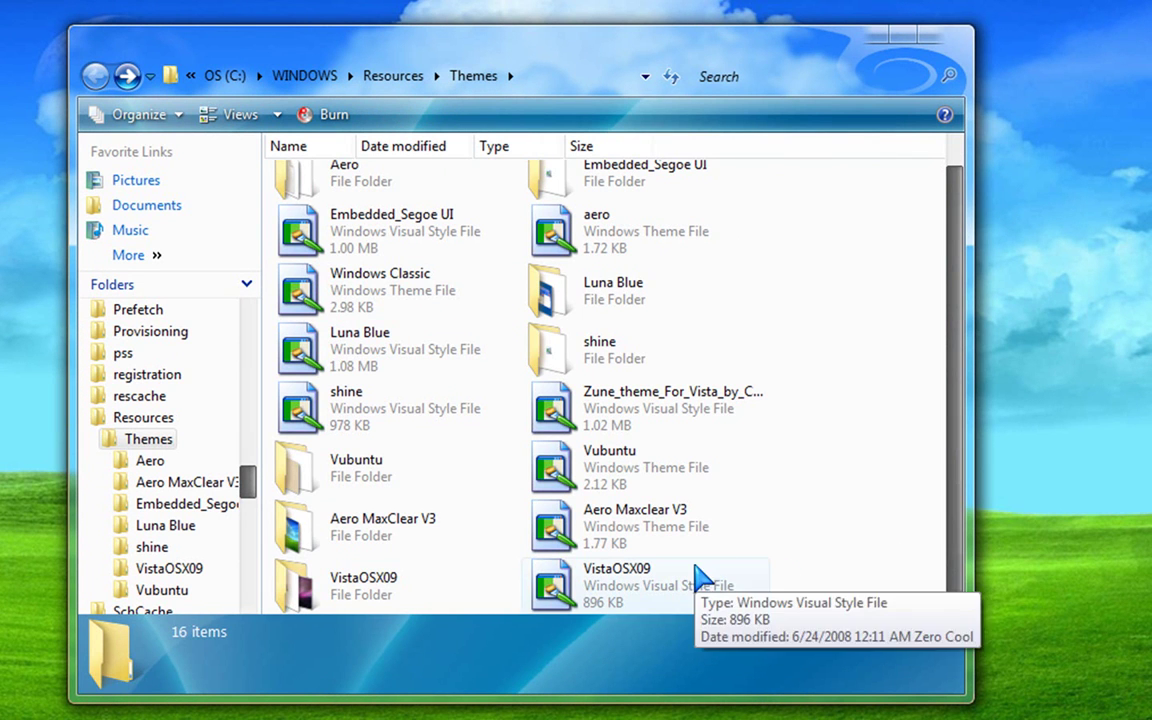
double_click(705, 574)
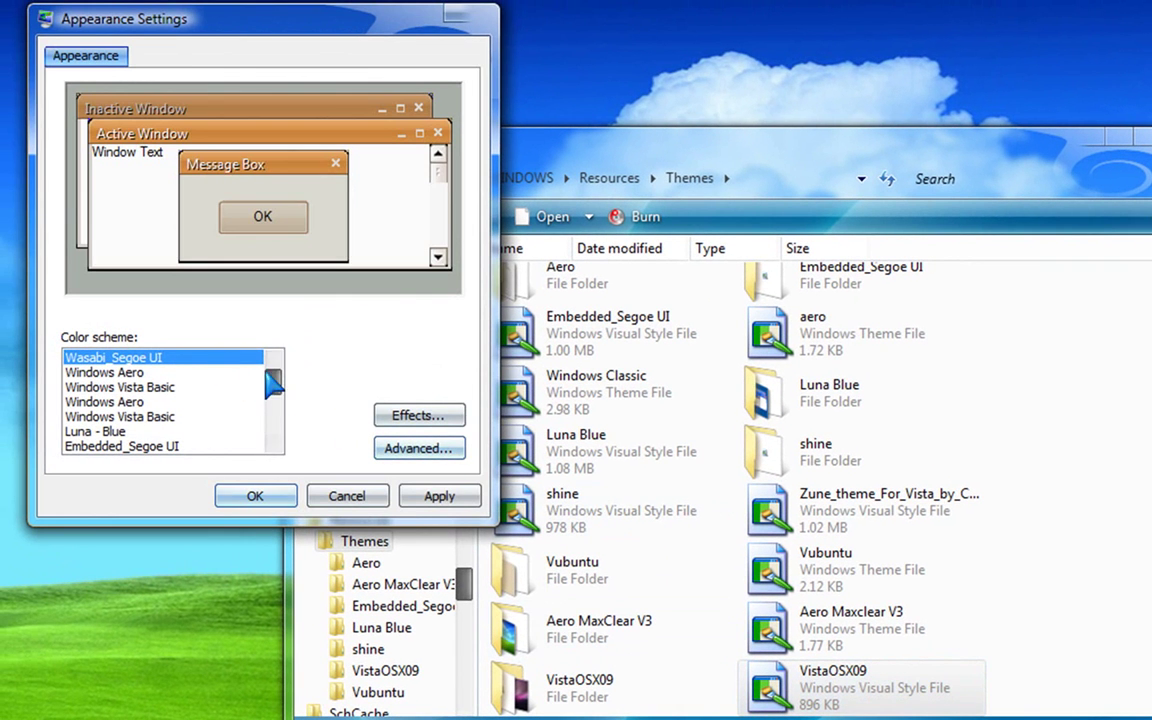
- Apply the first Windows Aero color scheme, confirm the appearance settings, and close the Themes window
drag(278, 398, 272, 372)
click(110, 372)
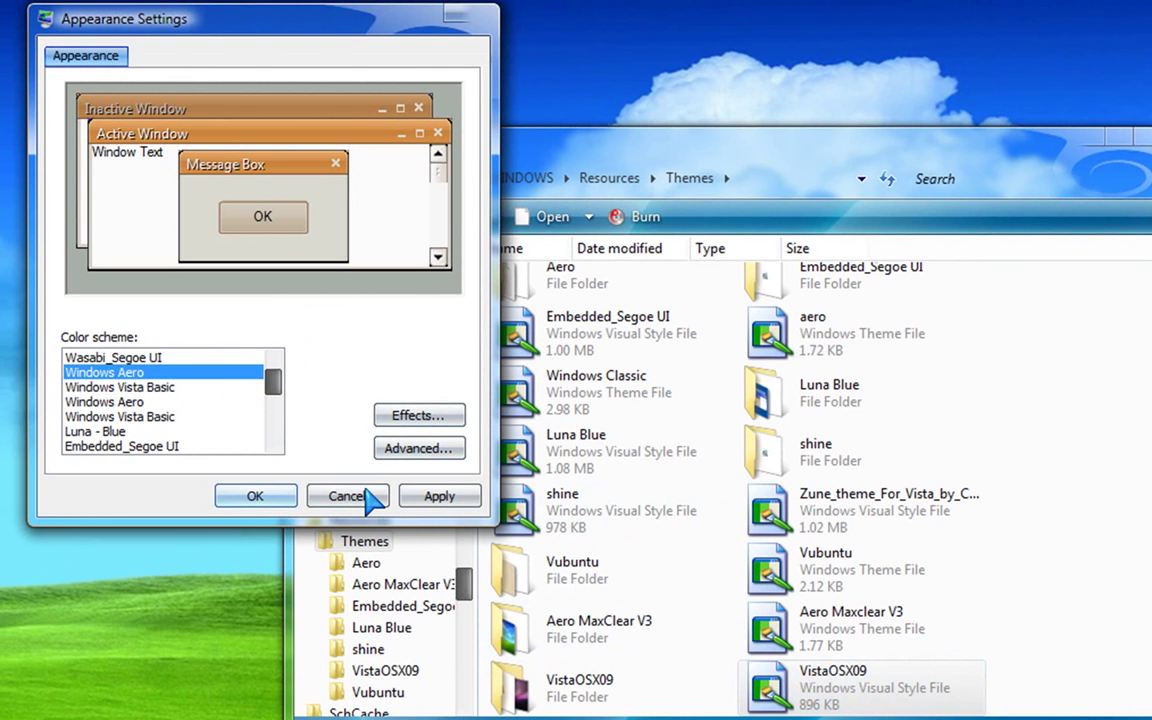
click(440, 496)
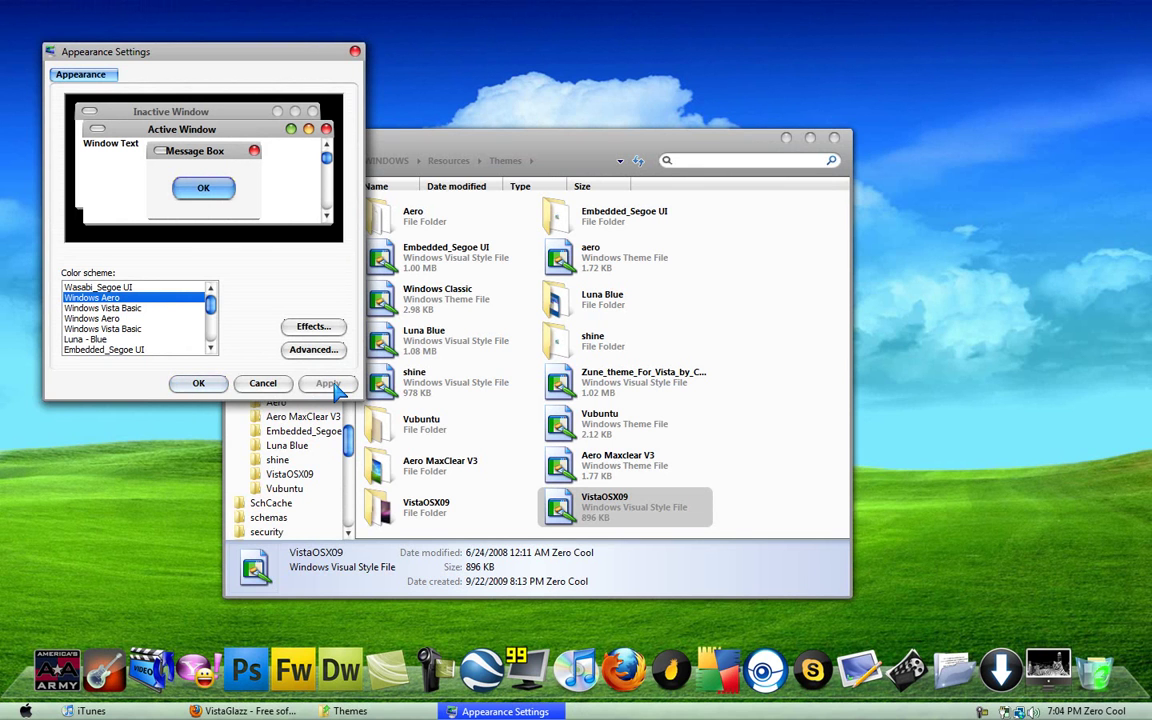
click(198, 383)
click(835, 140)
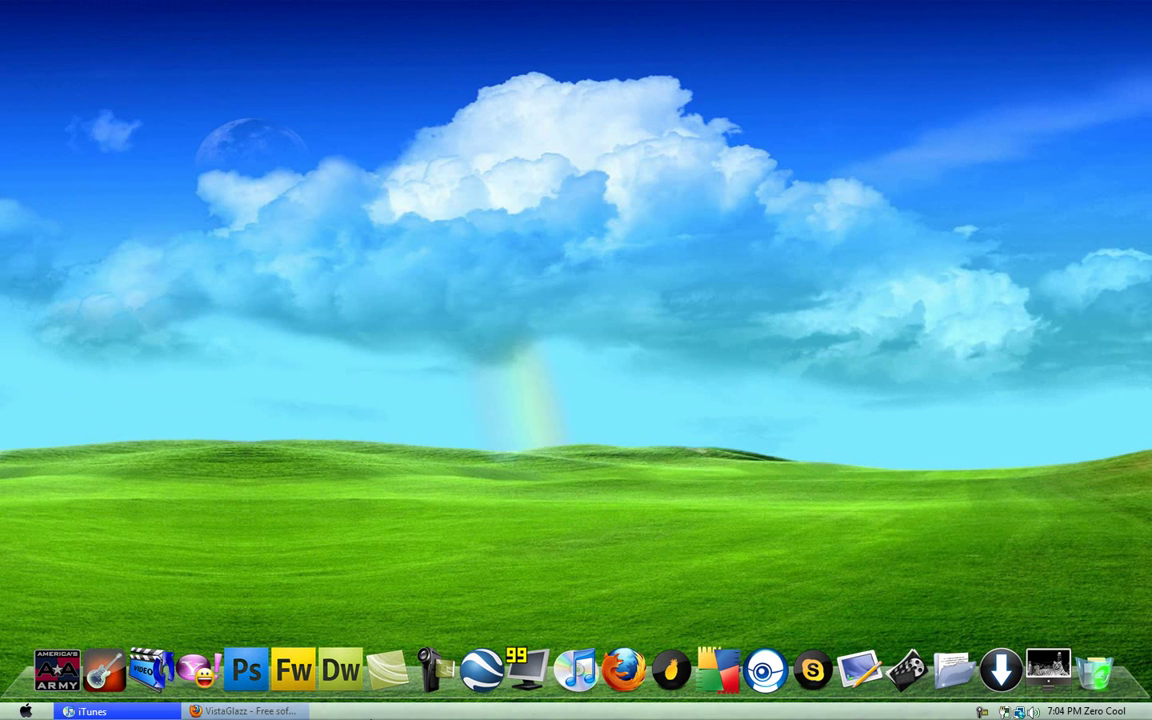
- Close the Firefox window showing the VistaGlazz page
click(85, 712)
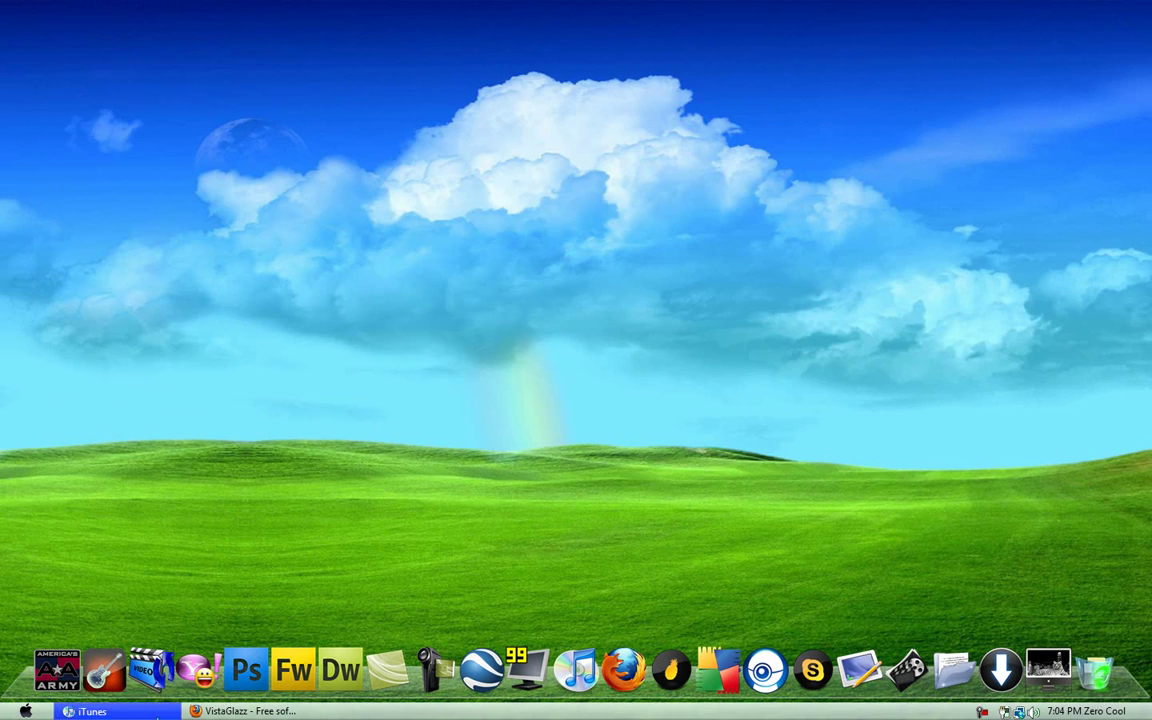
click(156, 712)
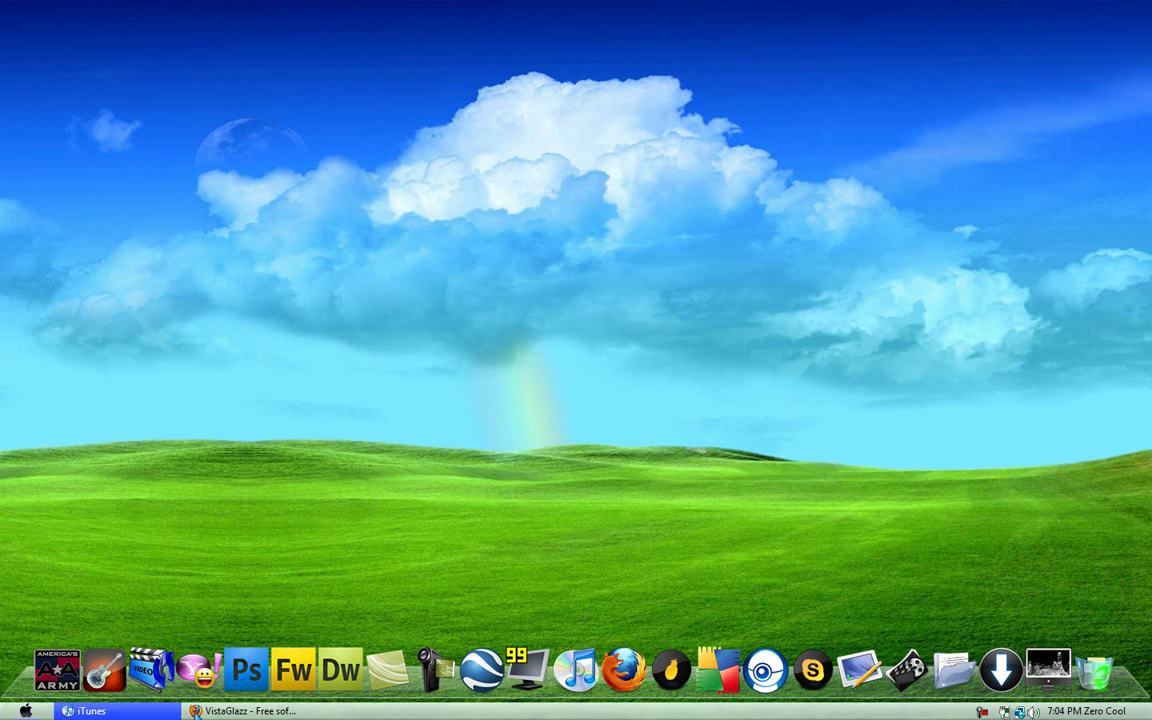
right_click(234, 711)
click(262, 698)
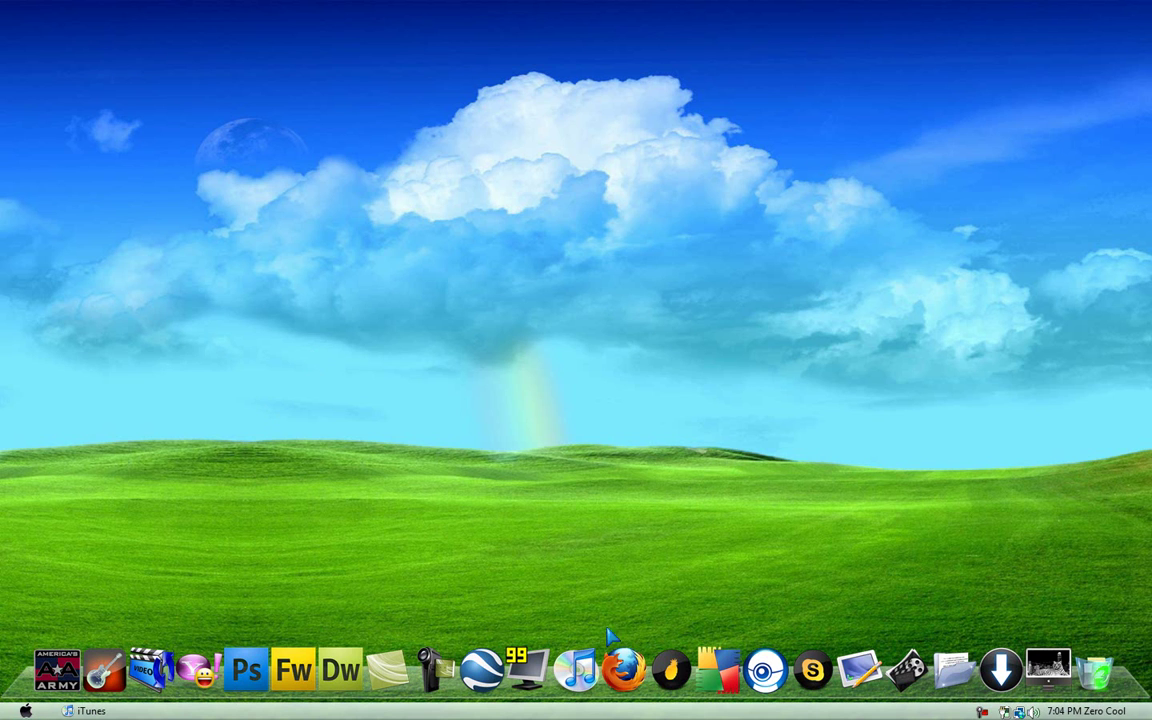
- Reopen the Themes folder from the dock and go into the VistaOSX09 folder
click(955, 668)
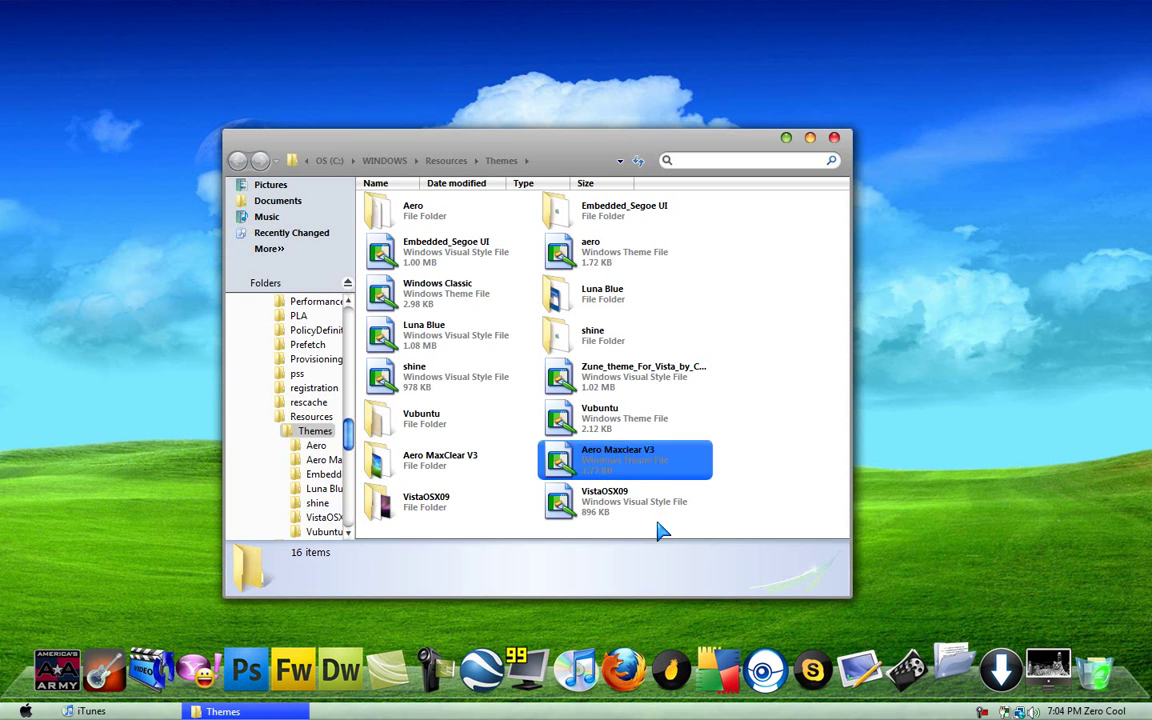
click(406, 498)
double_click(410, 508)
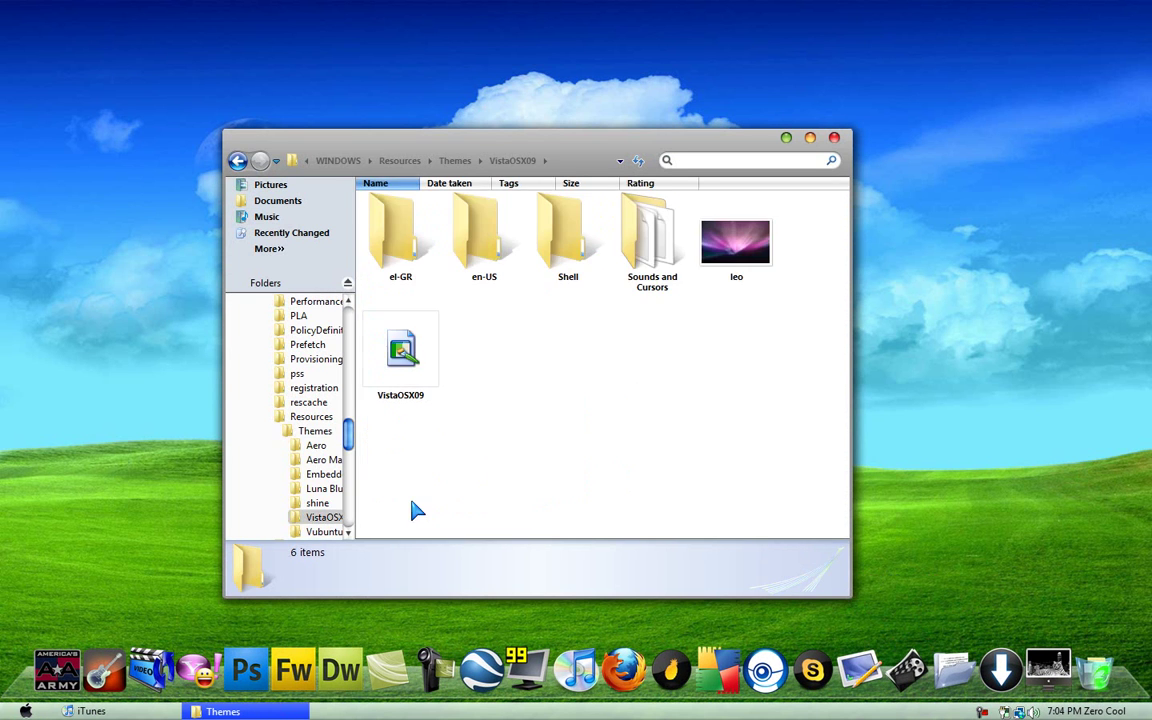
- Set the leo image as the desktop background and close the VistaOSX09 folder window
right_click(740, 240)
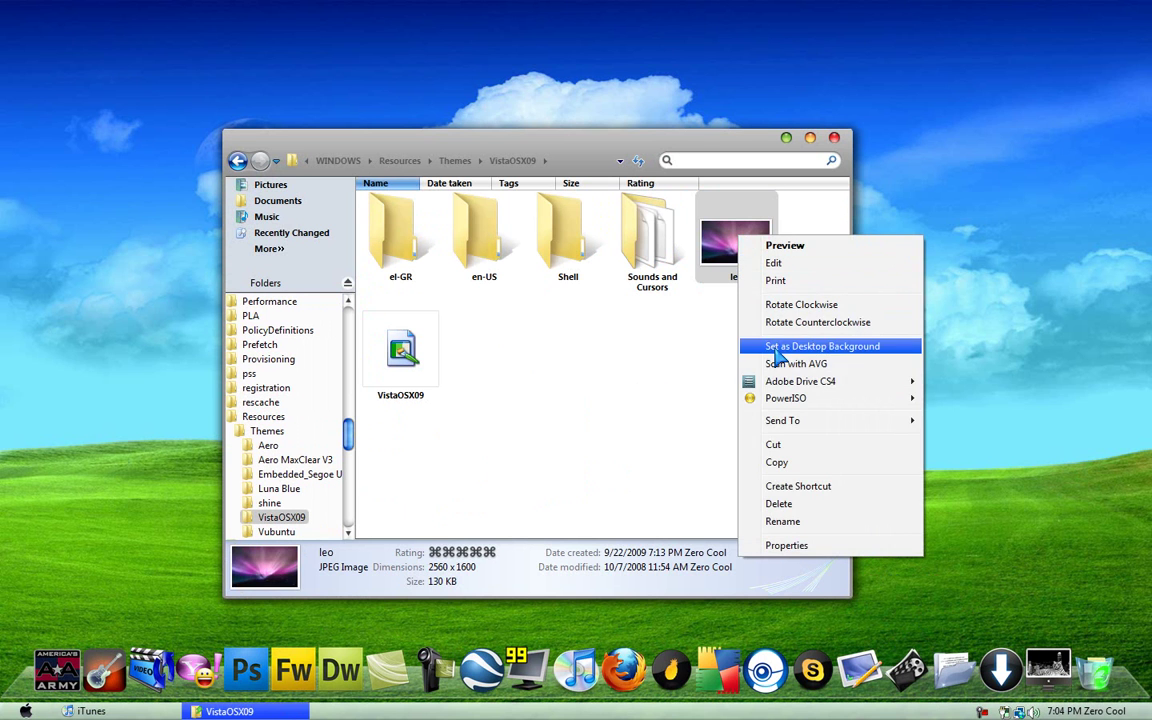
click(785, 346)
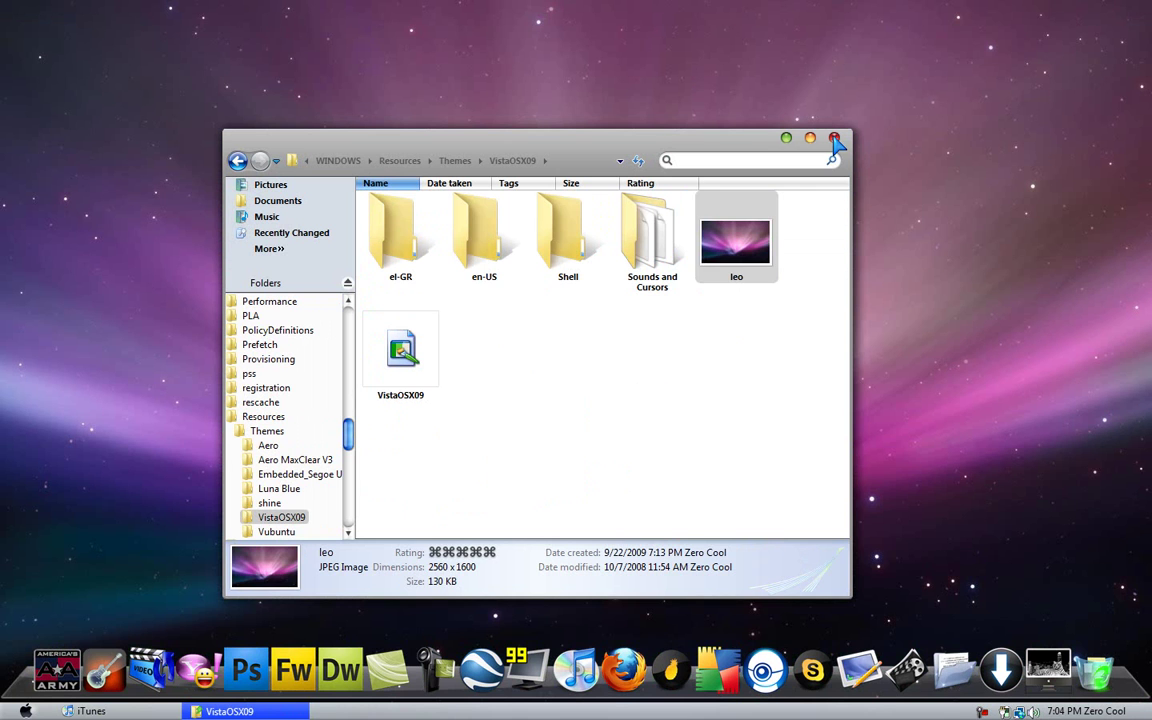
click(833, 138)
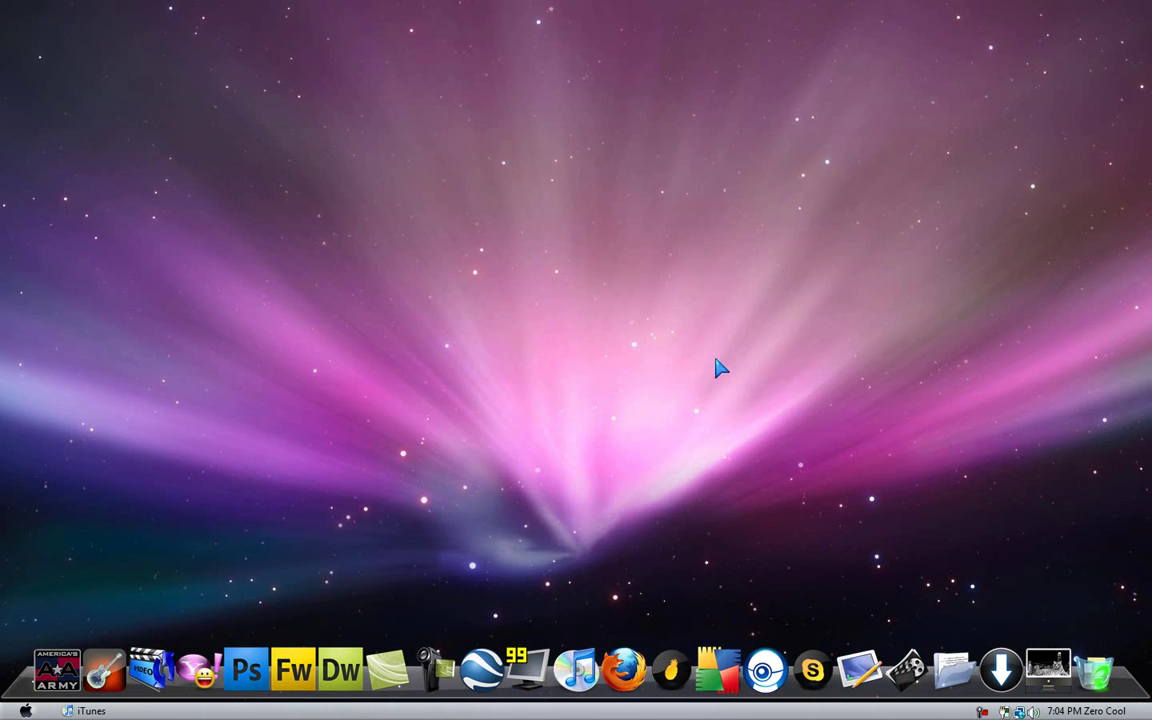
- Check the new theme's look on the dock's context menu and the Run dialog, dismissing each without changes
right_click(470, 655)
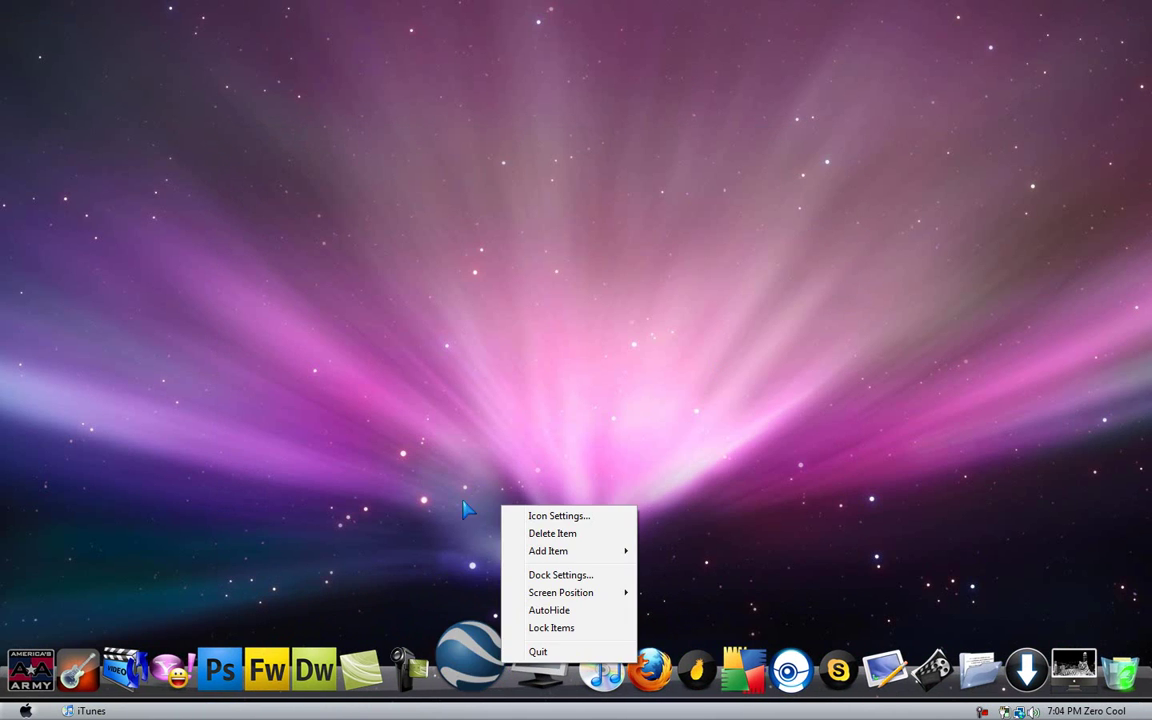
click(440, 462)
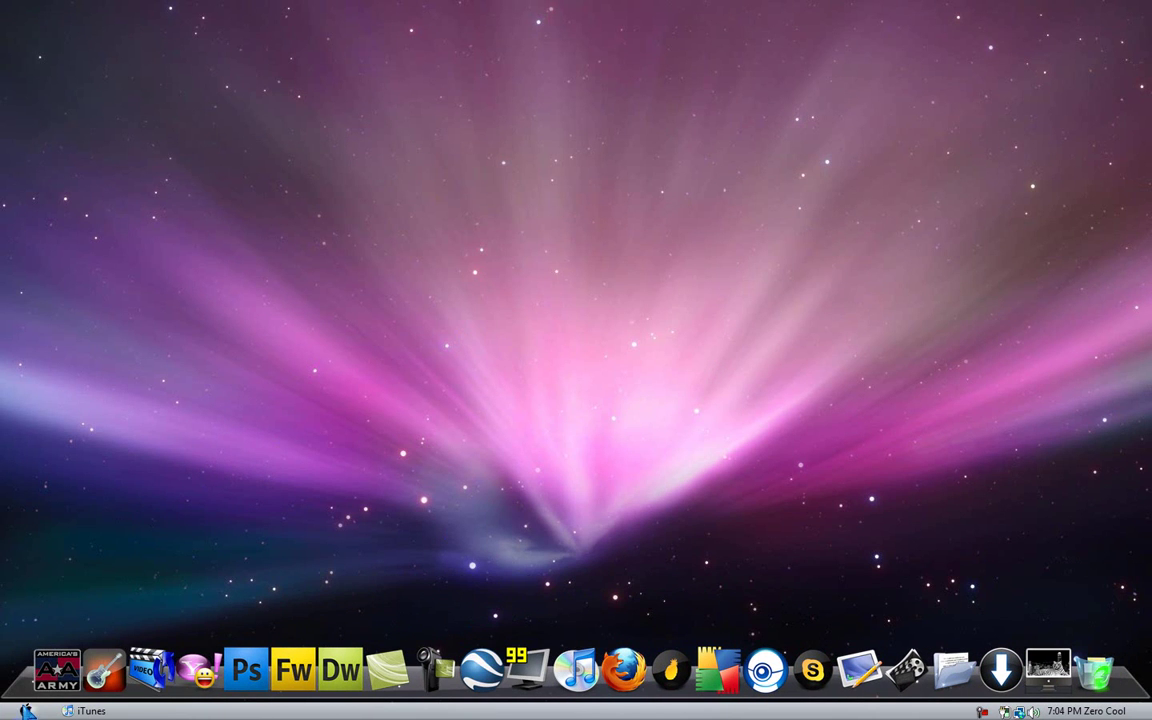
click(26, 710)
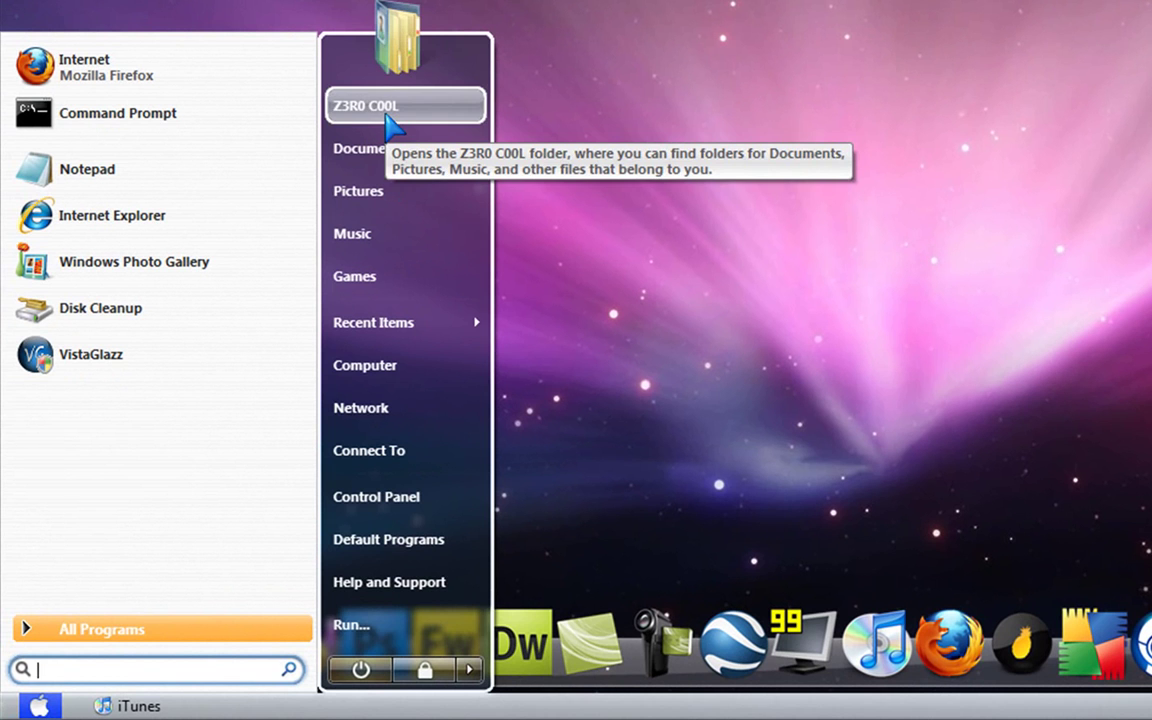
click(362, 628)
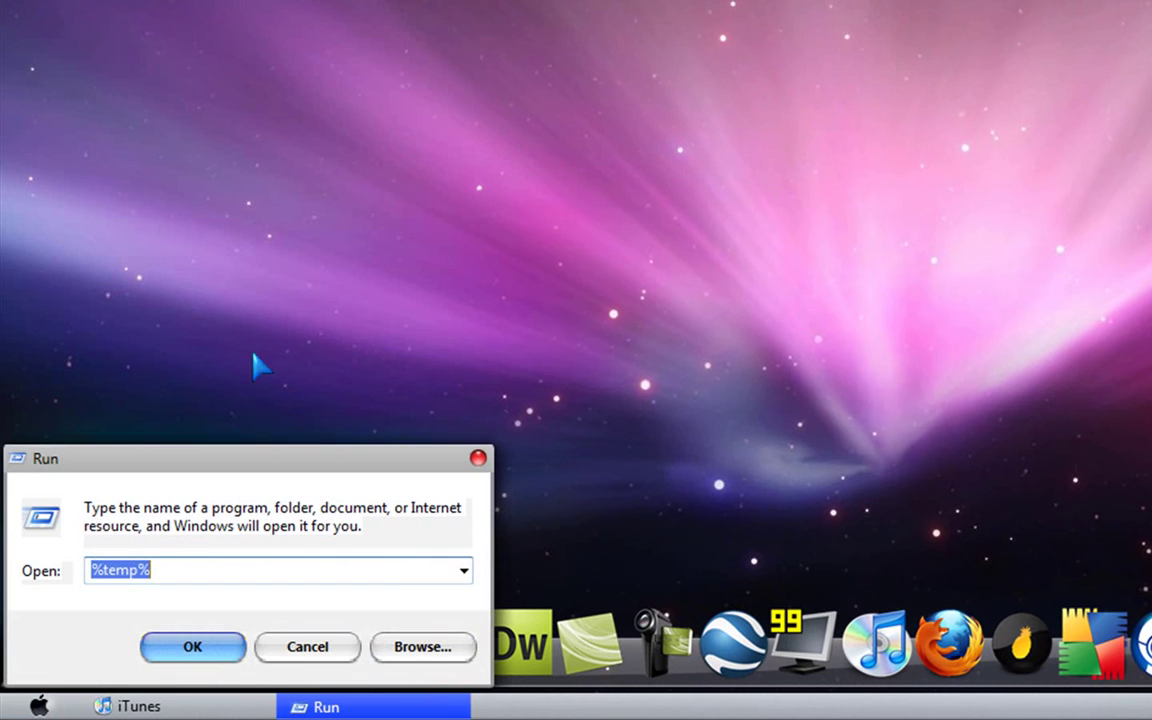
click(310, 652)
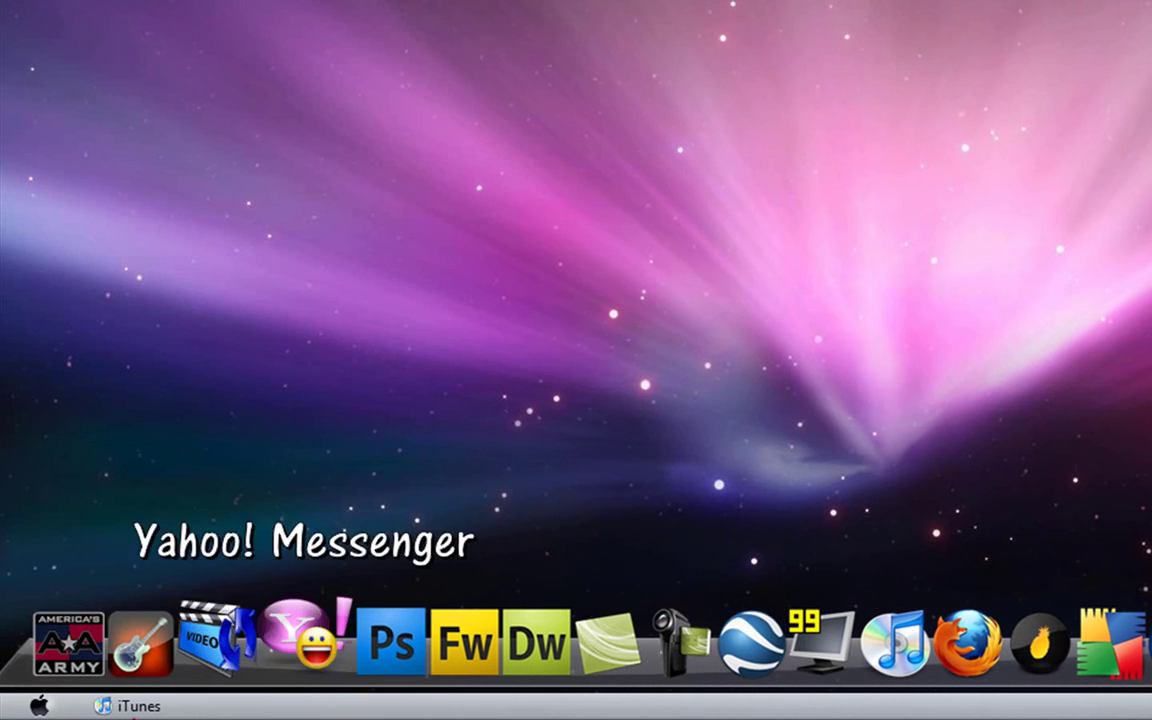
- Open Computer and examine the theme's styling of the window, its address bar and the selected drives
key(super)
click(380, 373)
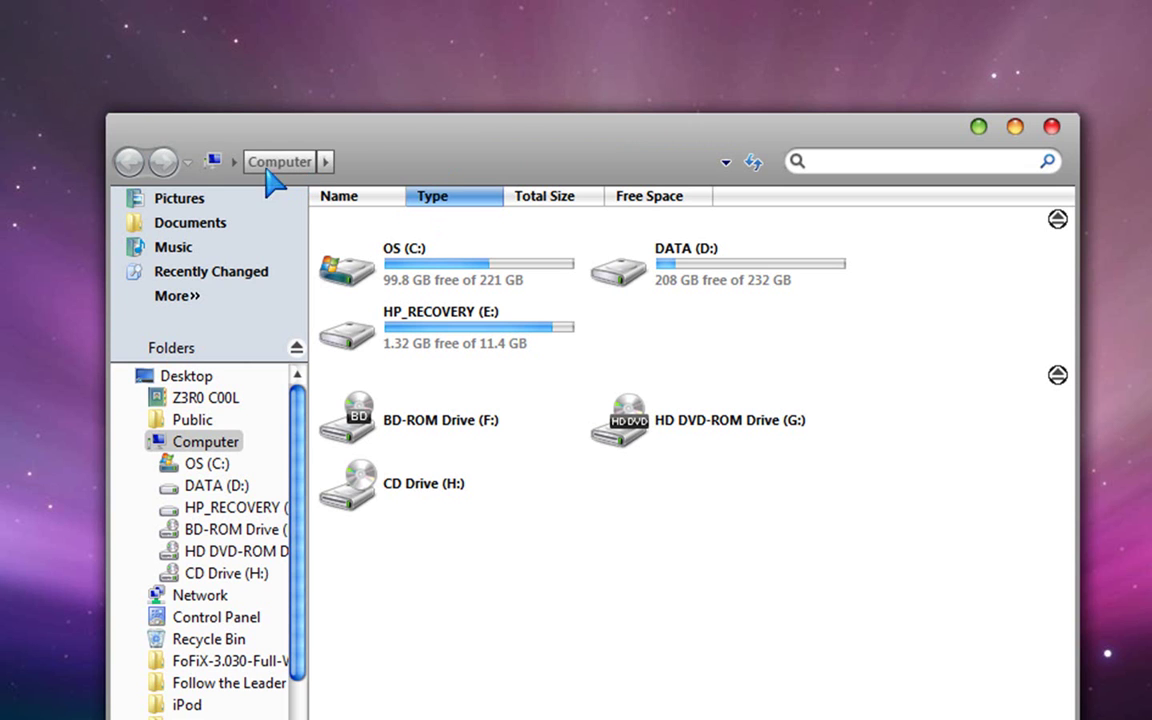
click(353, 162)
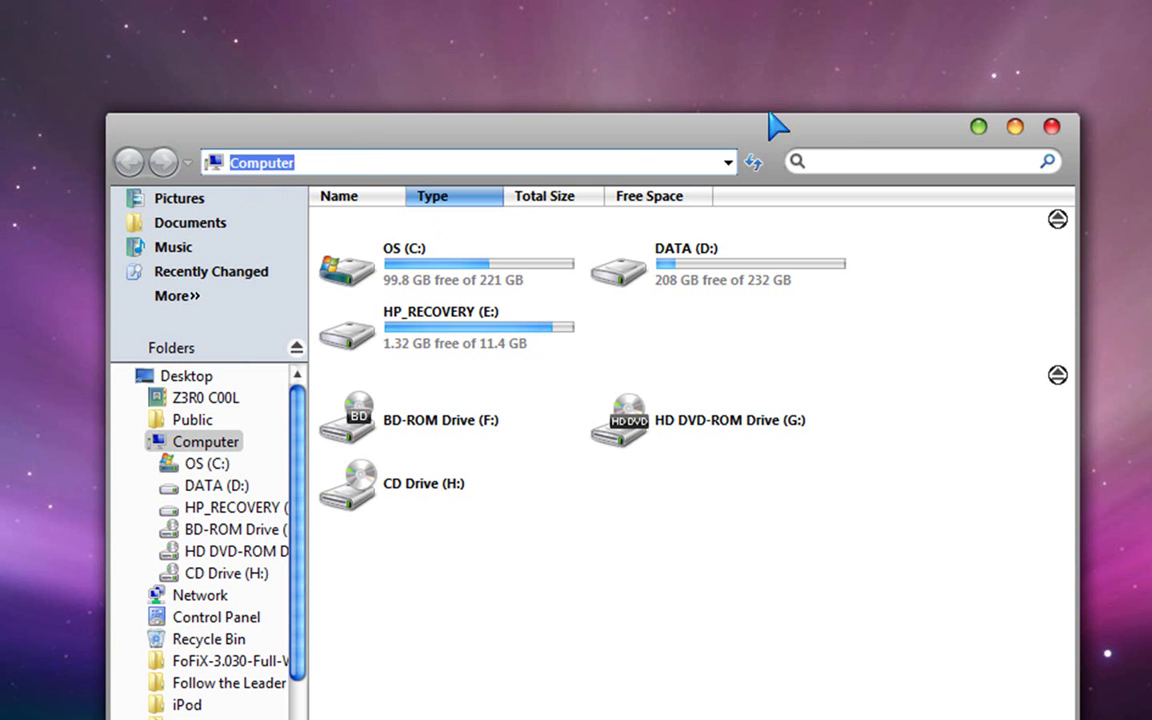
key(Home)
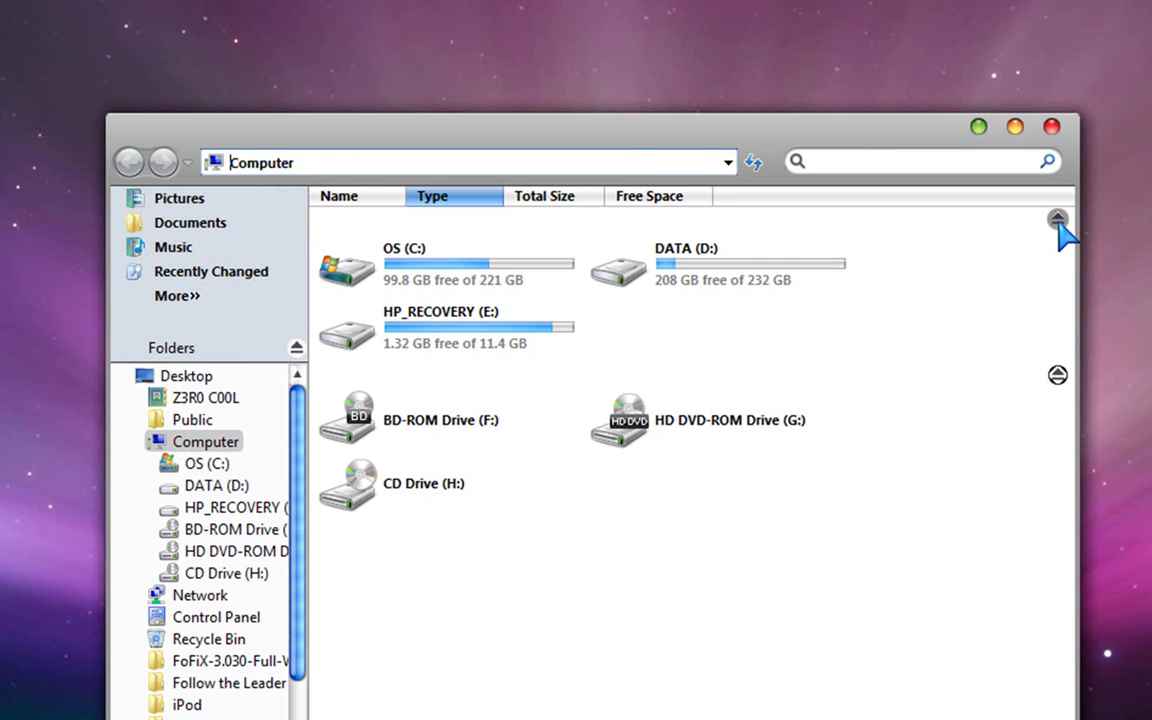
click(514, 440)
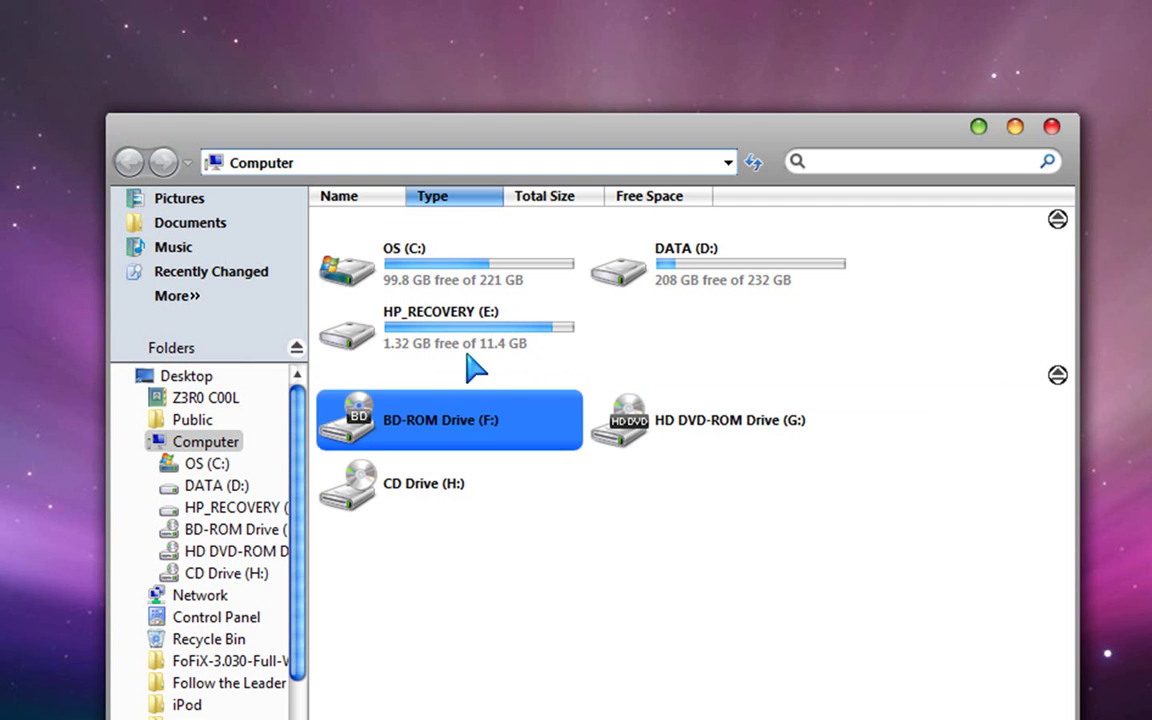
click(429, 251)
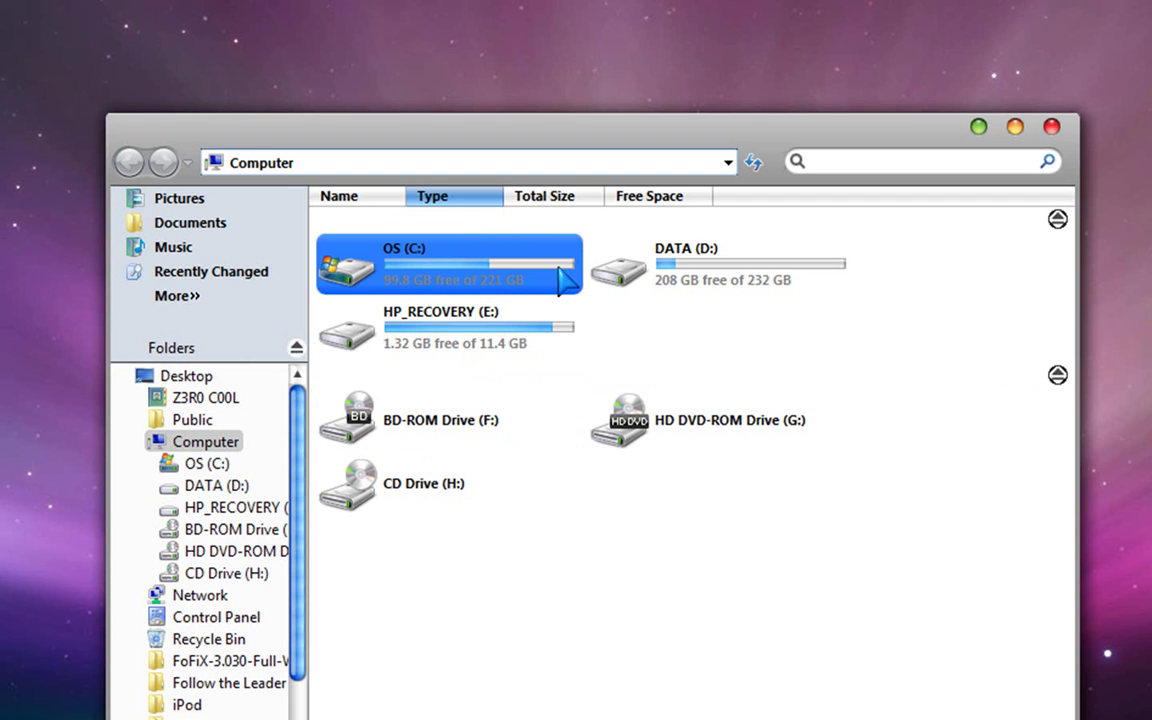
click(550, 325)
click(340, 225)
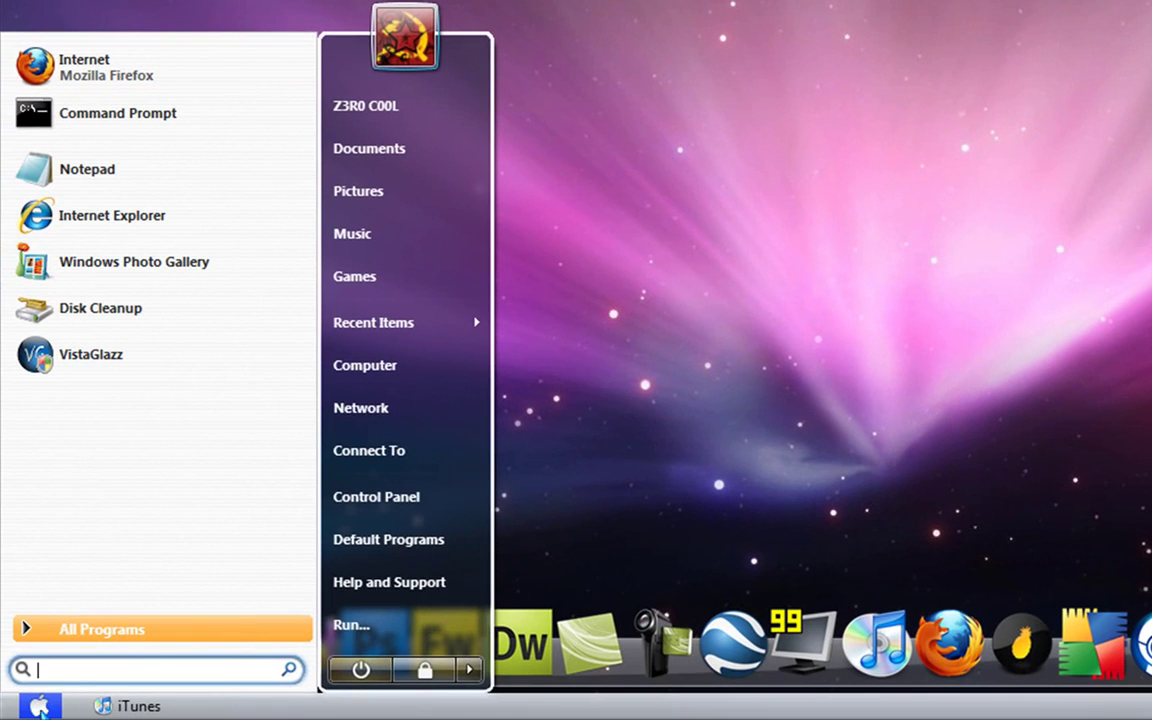
- Reopen the Start menu to examine its themed styling and return to the desktop
click(40, 706)
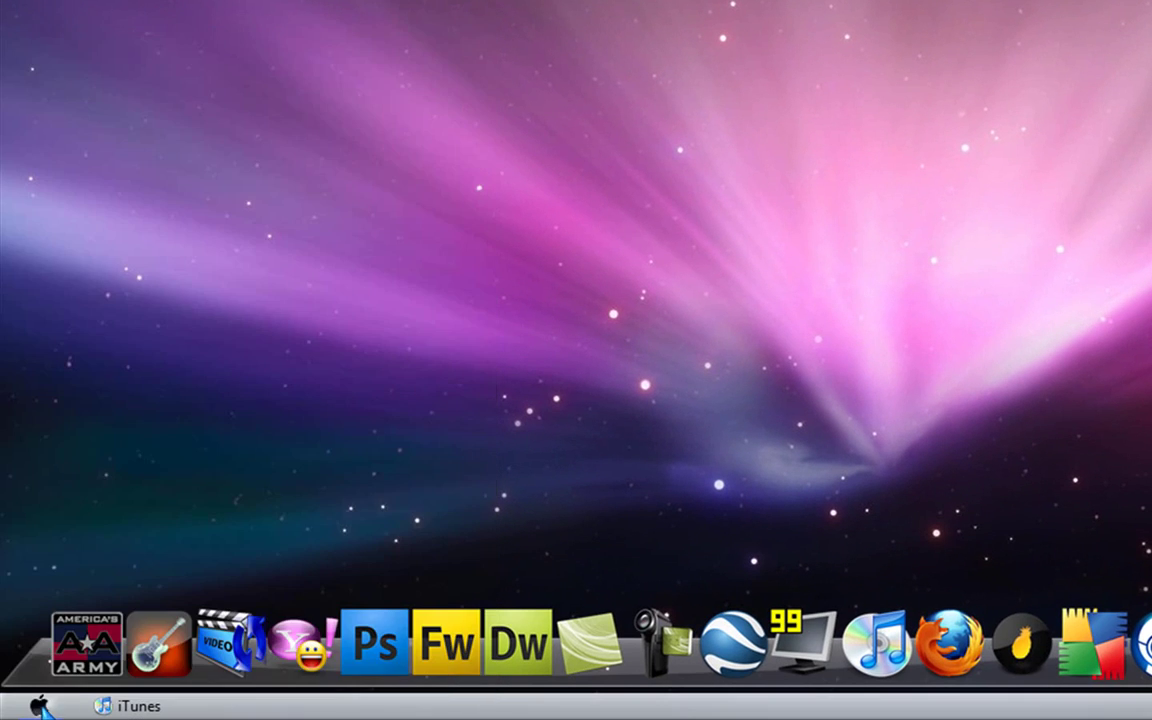
click(40, 706)
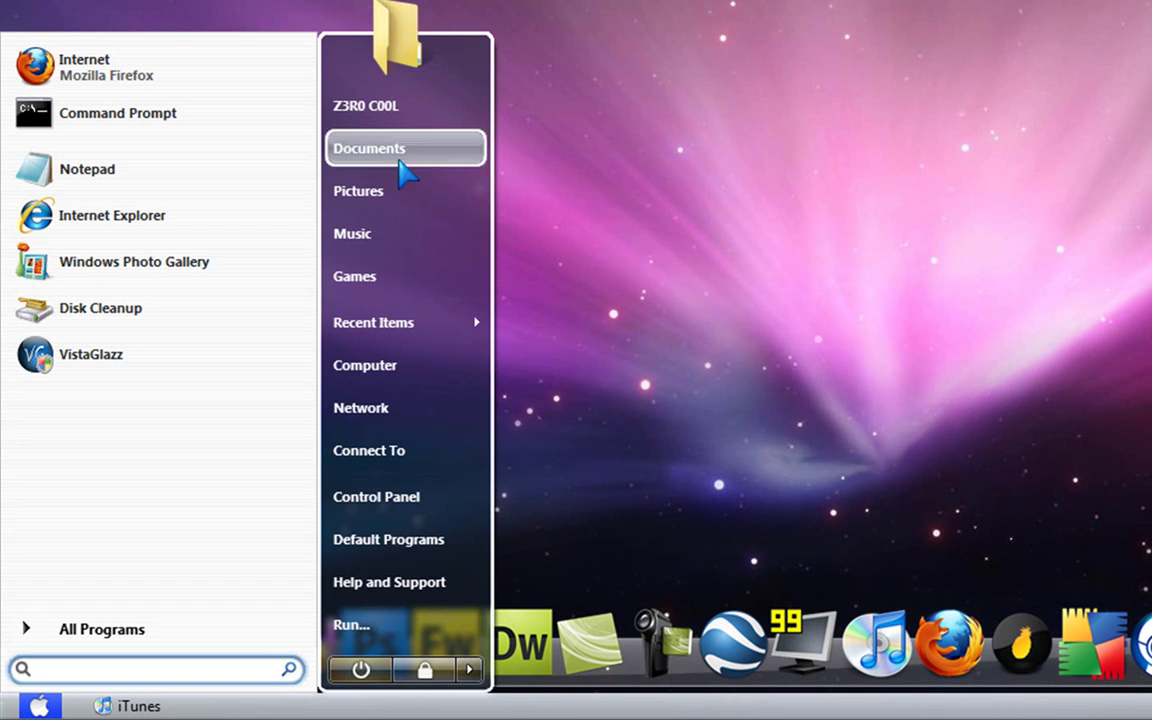
click(760, 150)
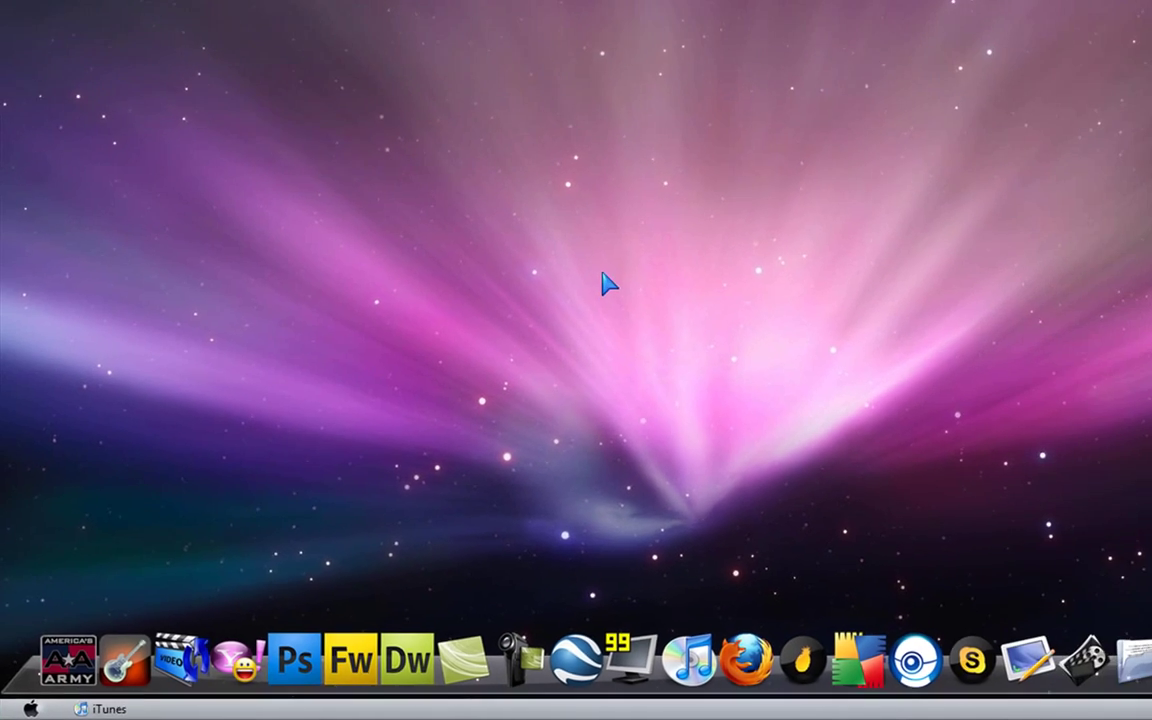